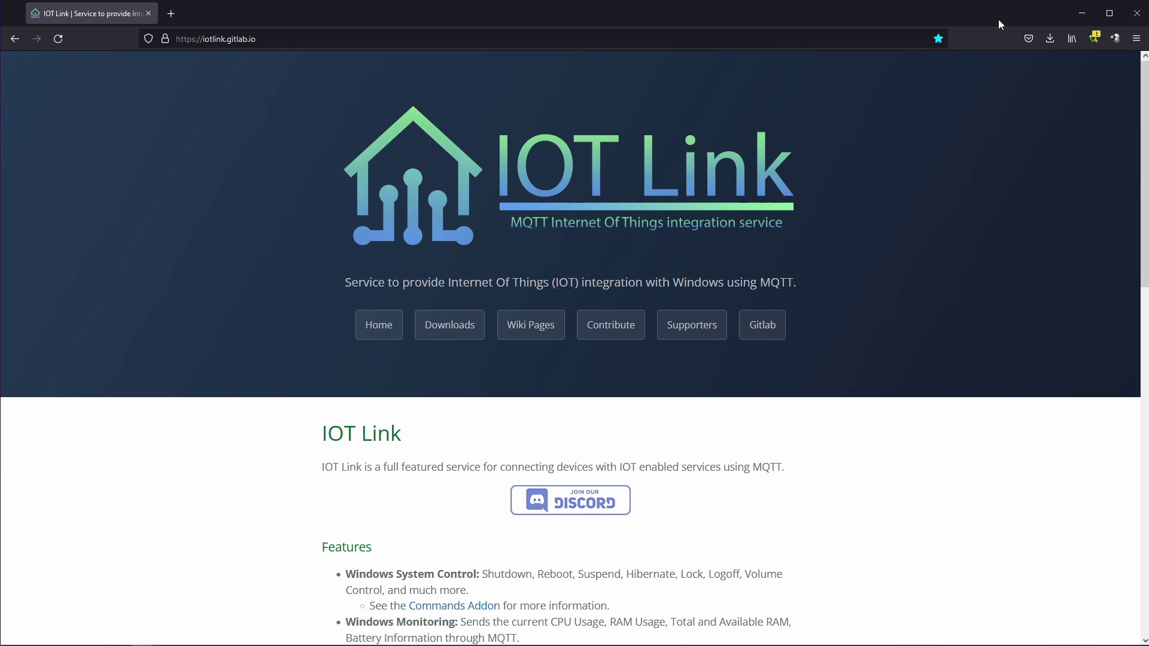
pyautogui.scroll(-4, 993, 121)
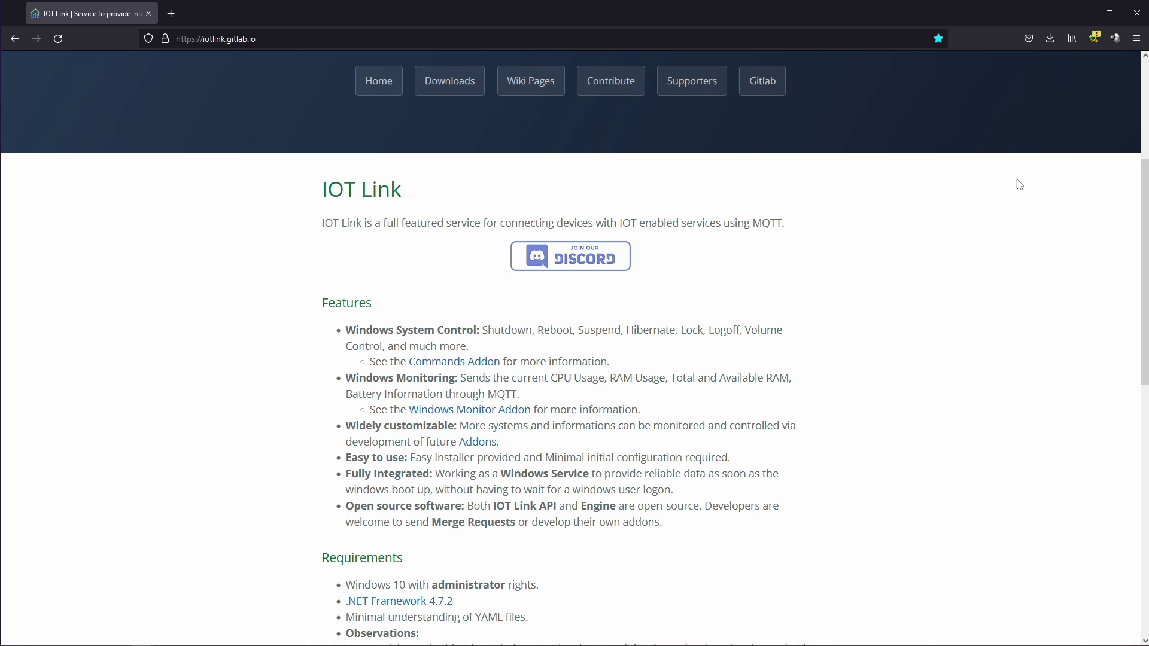
pyautogui.scroll(-2, 1020, 184)
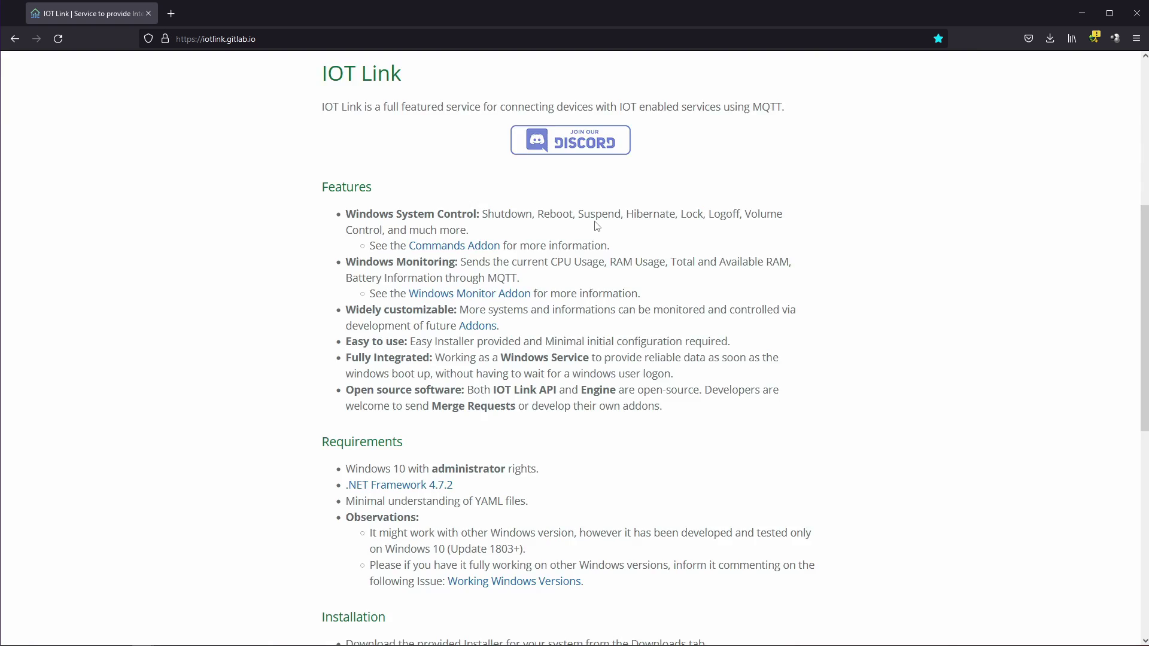
pyautogui.scroll(6, 595, 222)
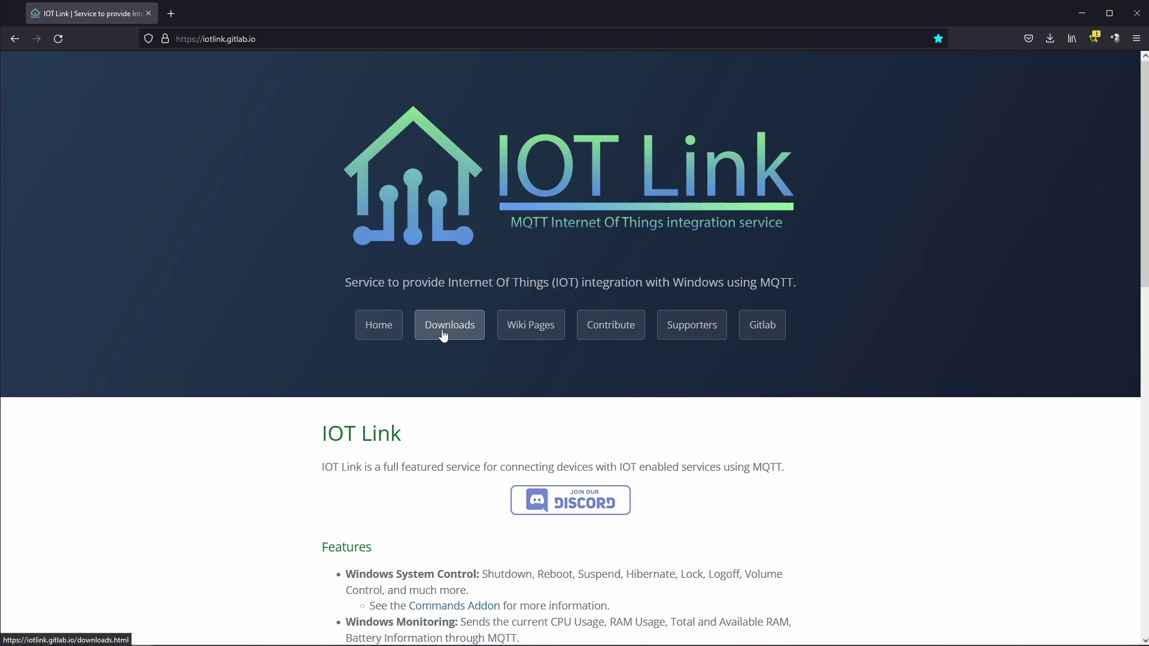
pyautogui.click(464, 333)
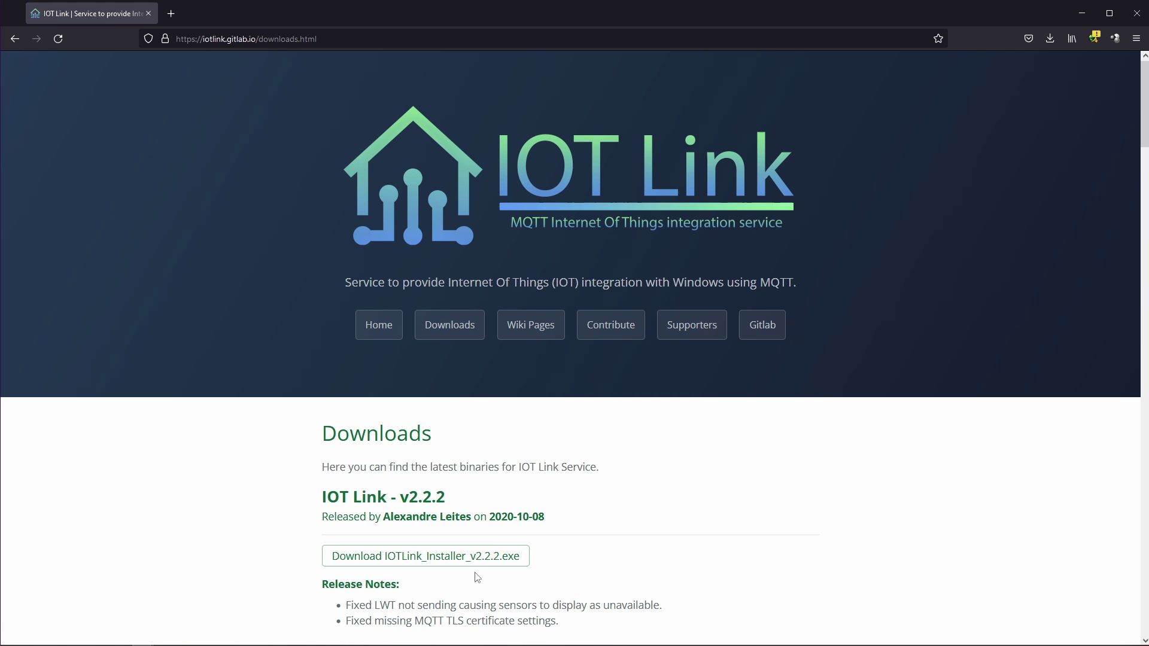
pyautogui.scroll(-4, 590, 565)
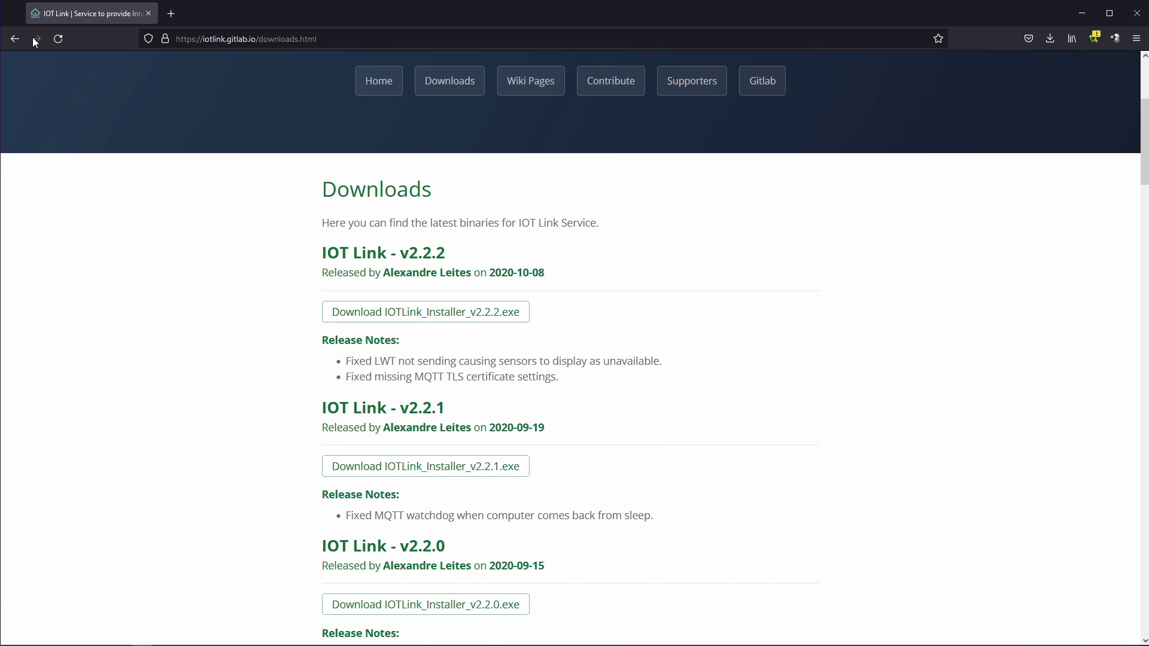
pyautogui.click(15, 39)
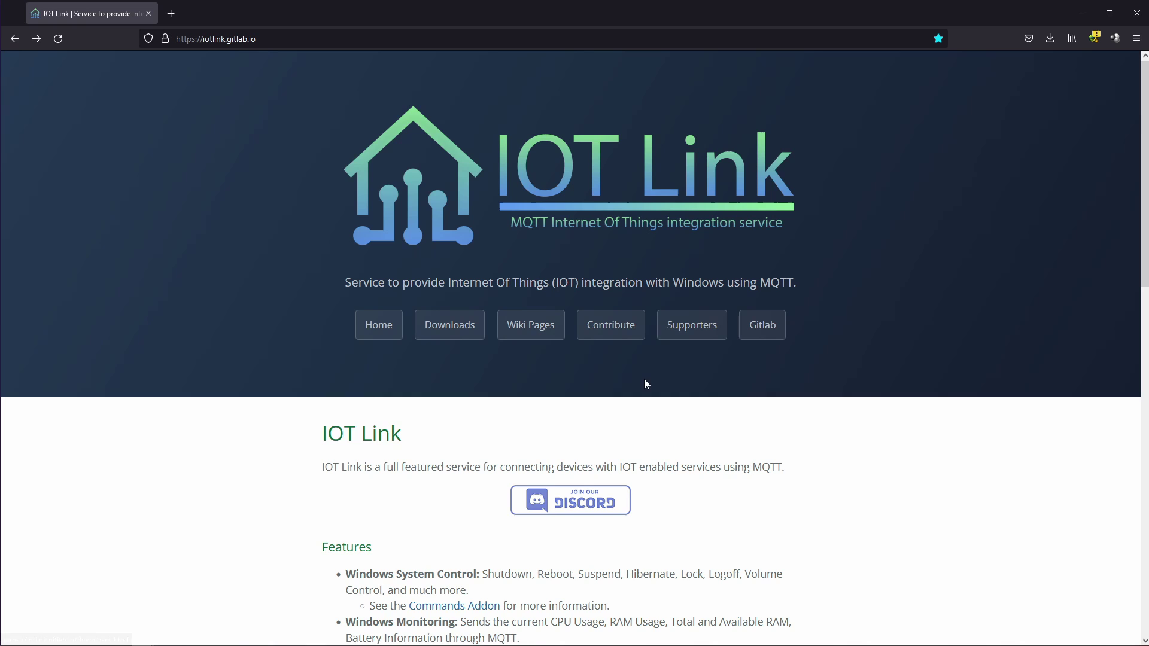
pyautogui.scroll(-3, 649, 380)
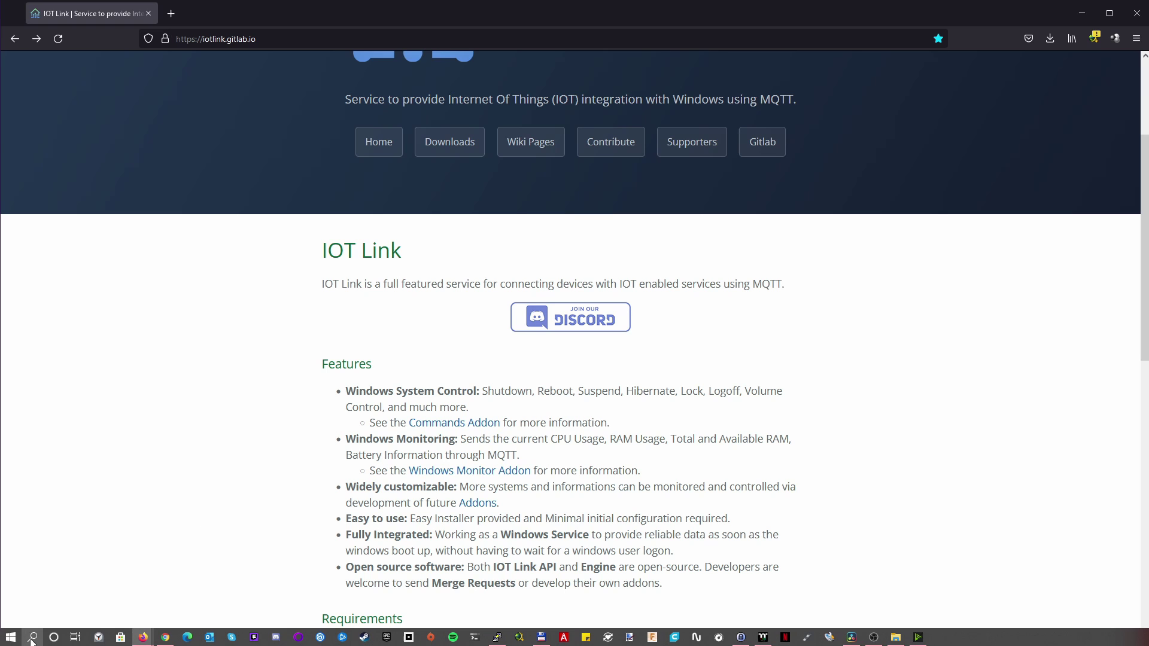
# - Search 'open' in Windows search and open IOT Link's configuration.yaml in Visual Studio Code
pyautogui.click(32, 639)
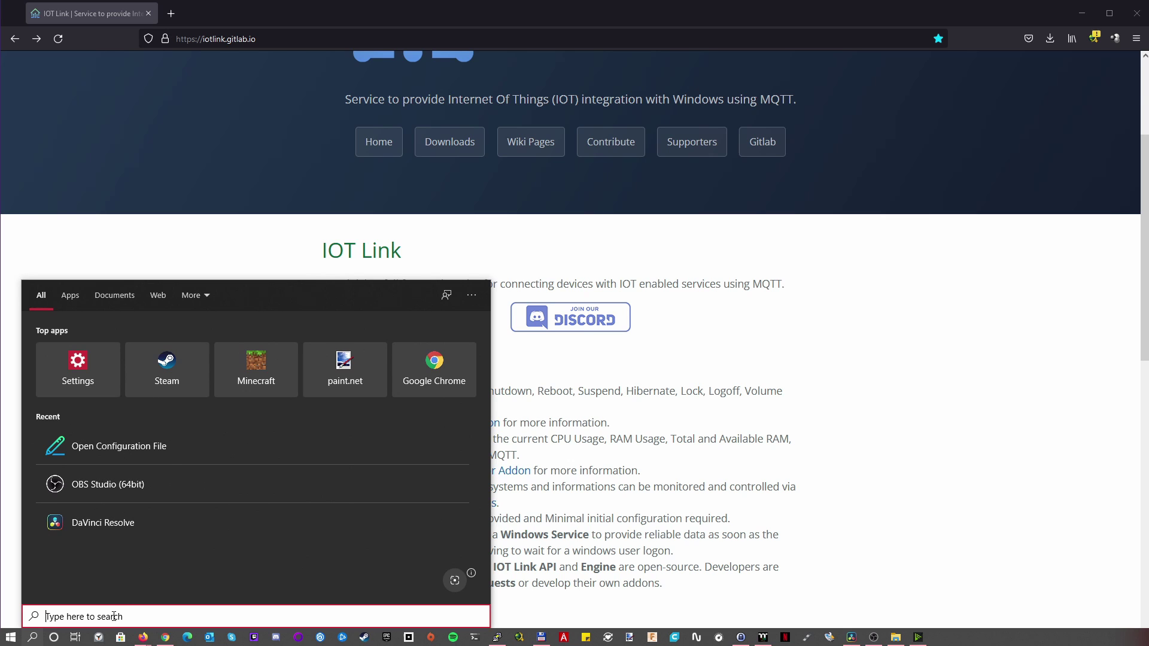
pyautogui.write('open')
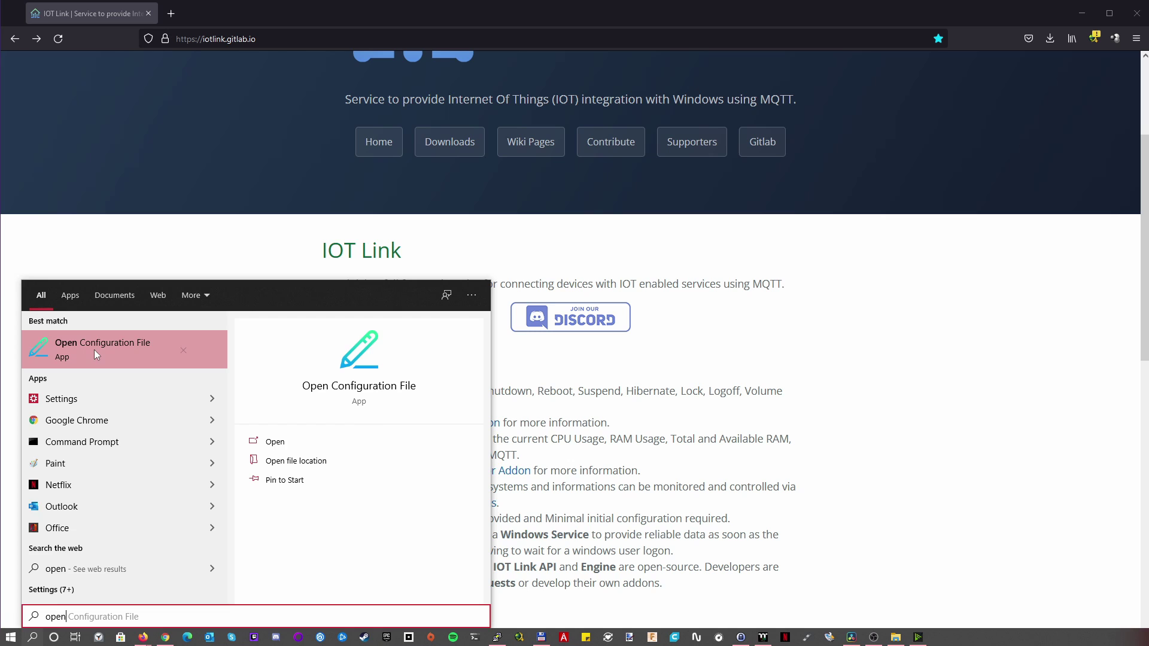
pyautogui.click(94, 350)
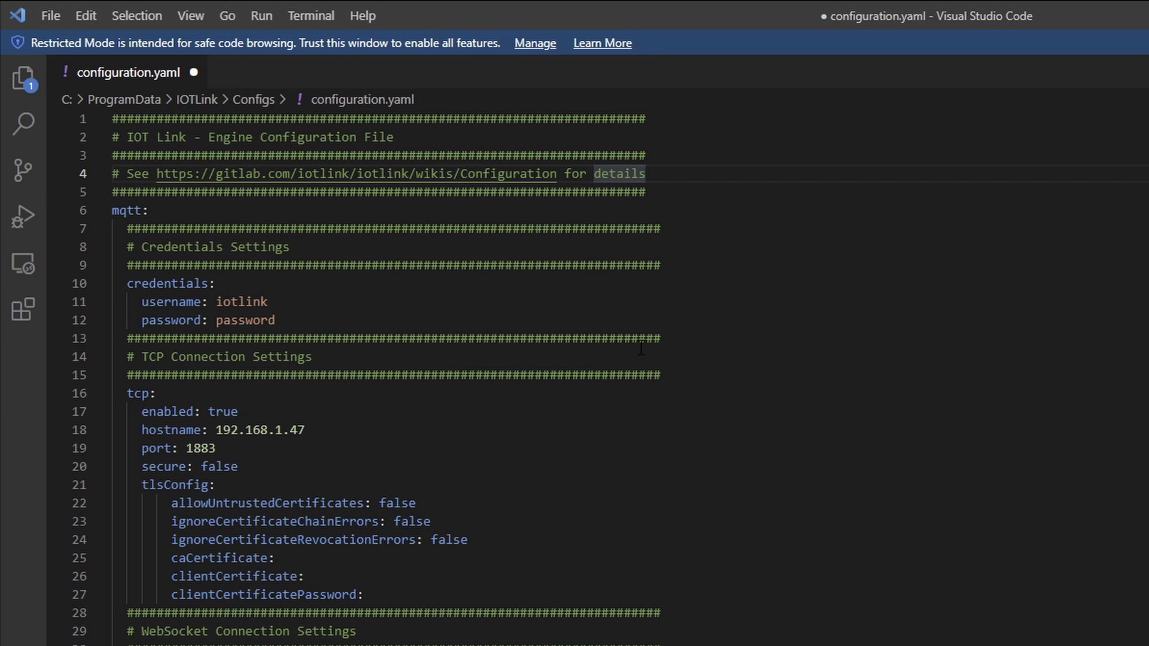
pyautogui.scroll(-14, 641, 348)
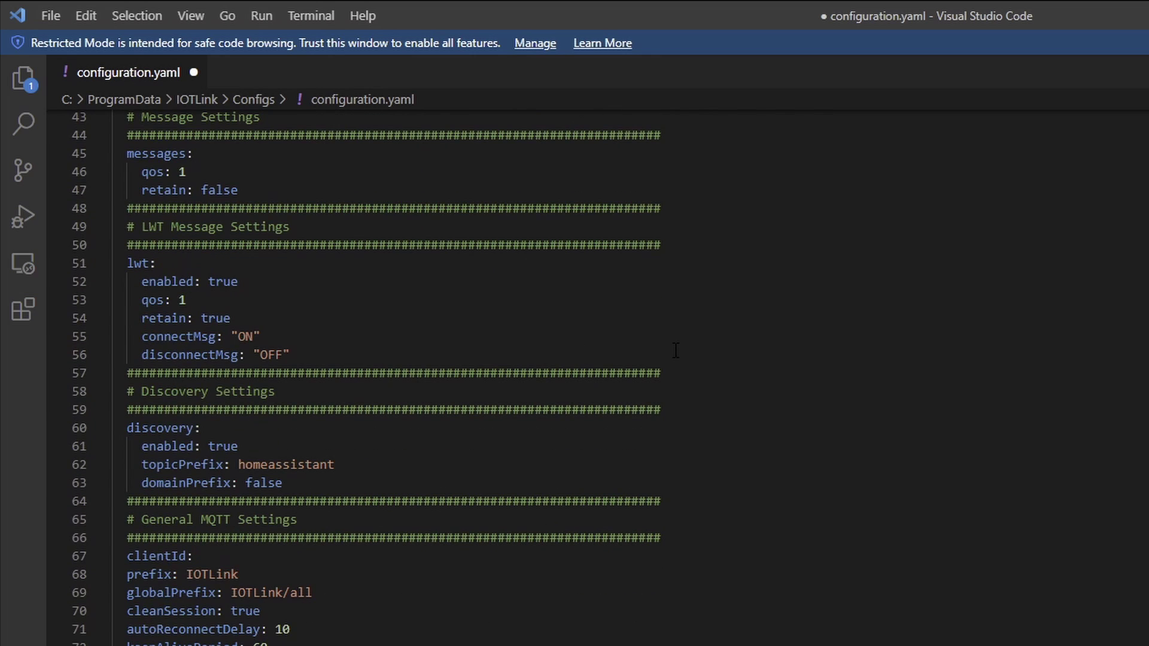
pyautogui.scroll(14, 675, 350)
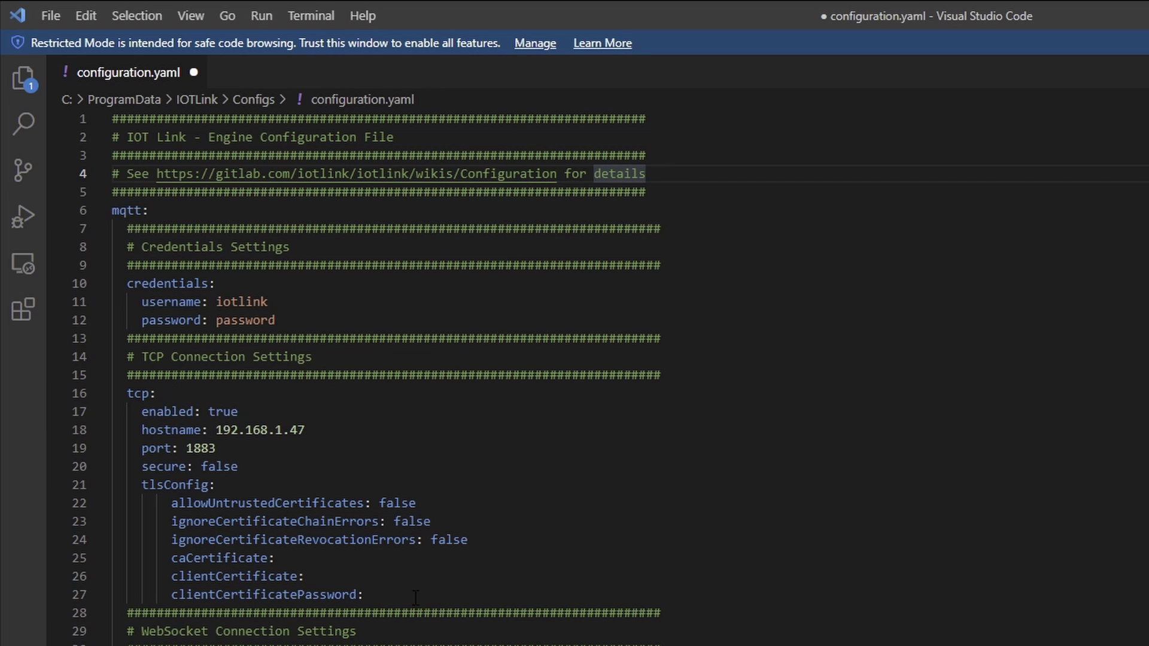
pyautogui.scroll(-4, 347, 639)
pyautogui.scroll(-3, 346, 639)
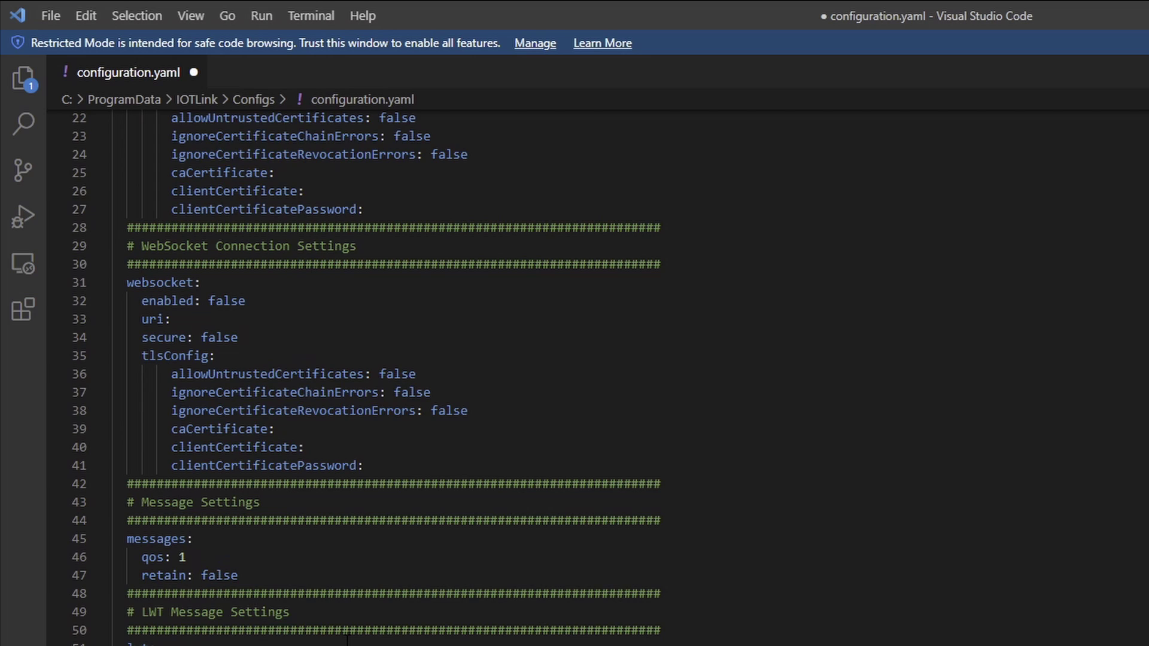
pyautogui.scroll(7, 505, 608)
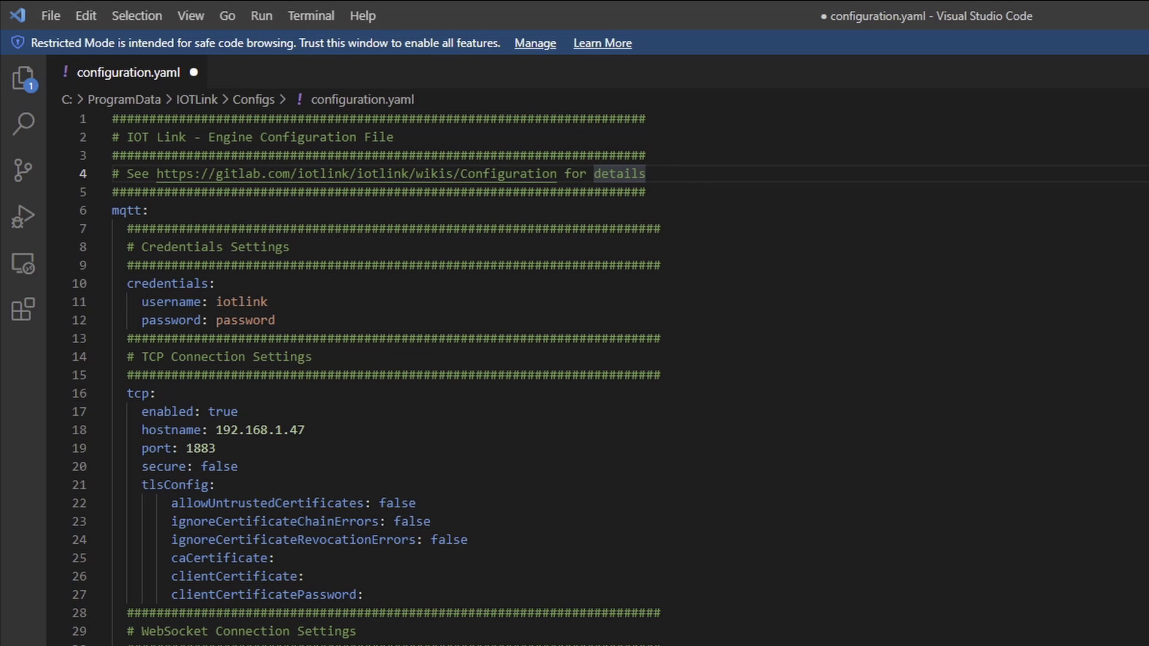
# - Run Start Windows Service from Windows search, then return to Home Assistant in Chrome
pyautogui.click(33, 637)
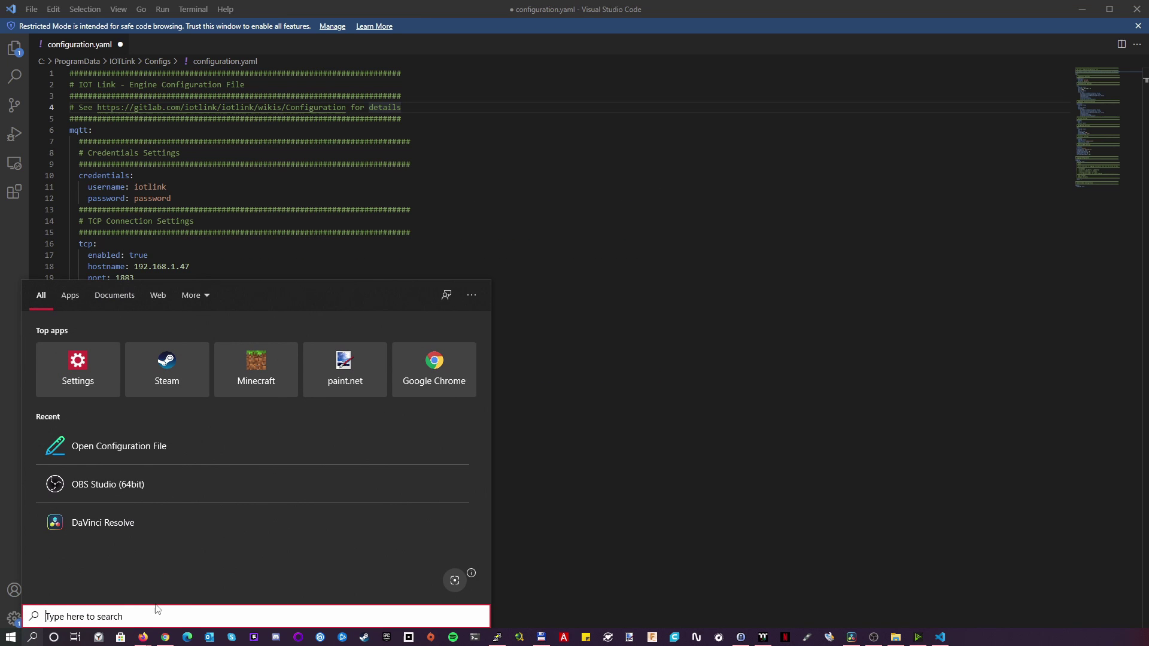
pyautogui.write('window ')
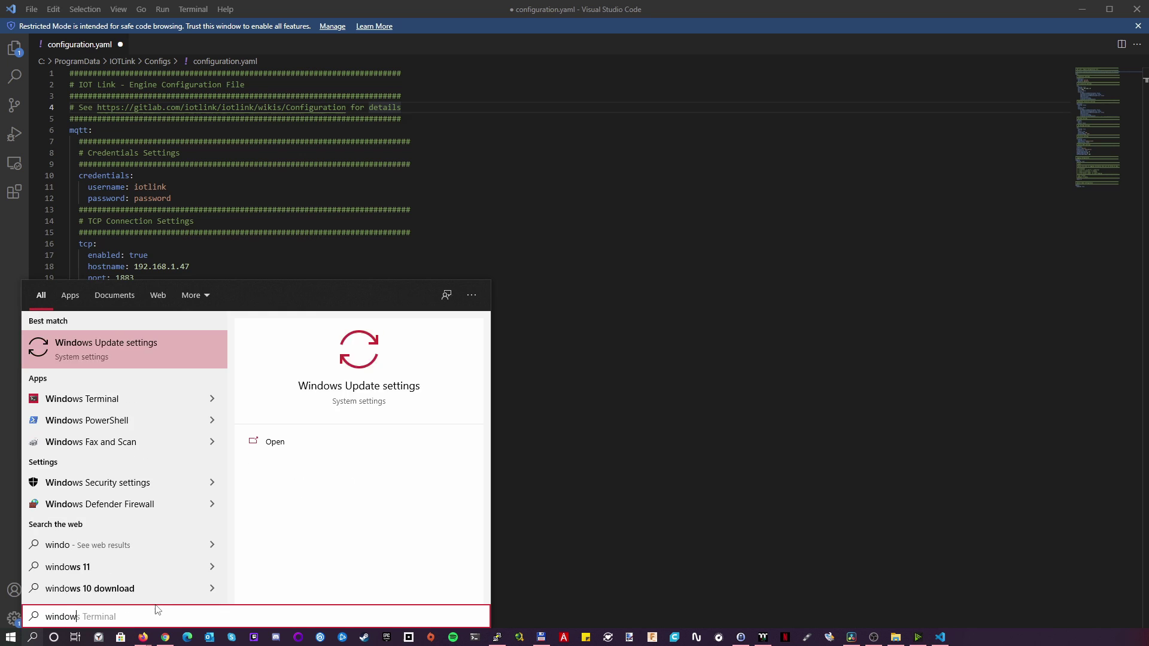
pyautogui.write('s servi')
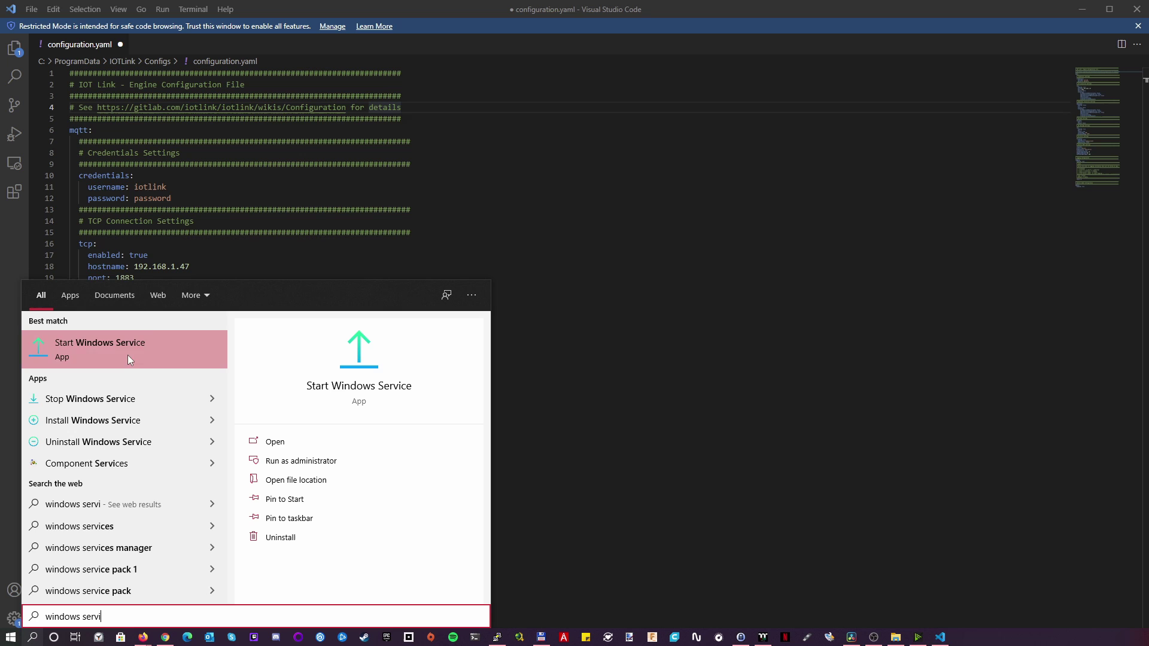
pyautogui.click(221, 232)
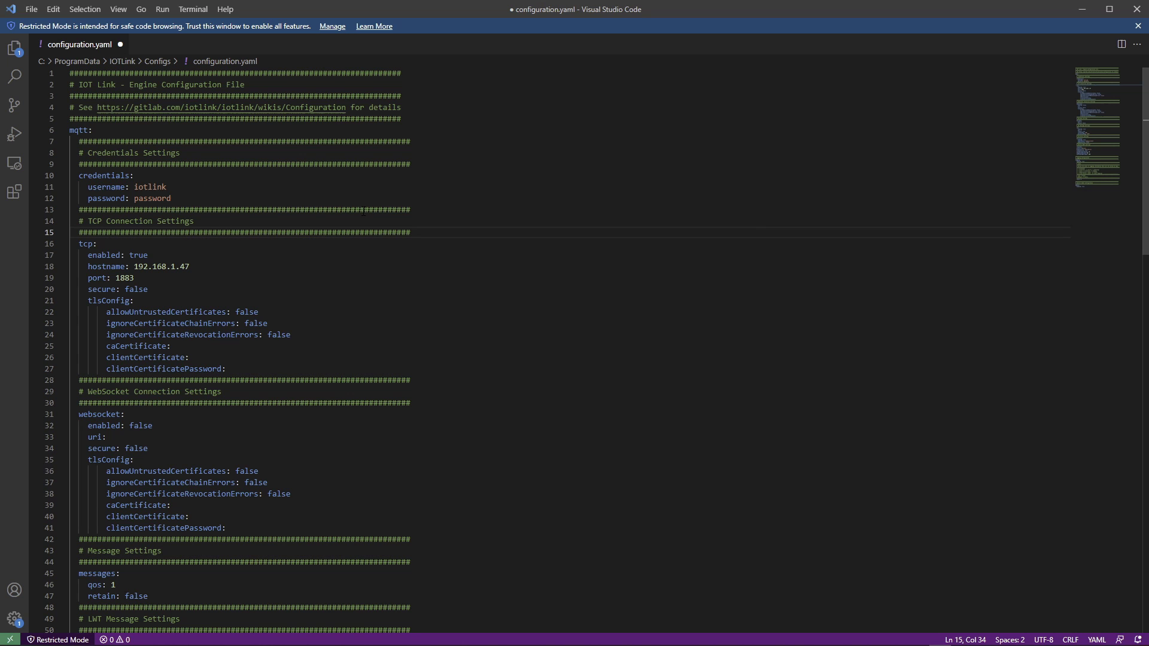
pyautogui.hotkey('alt', 'Tab')
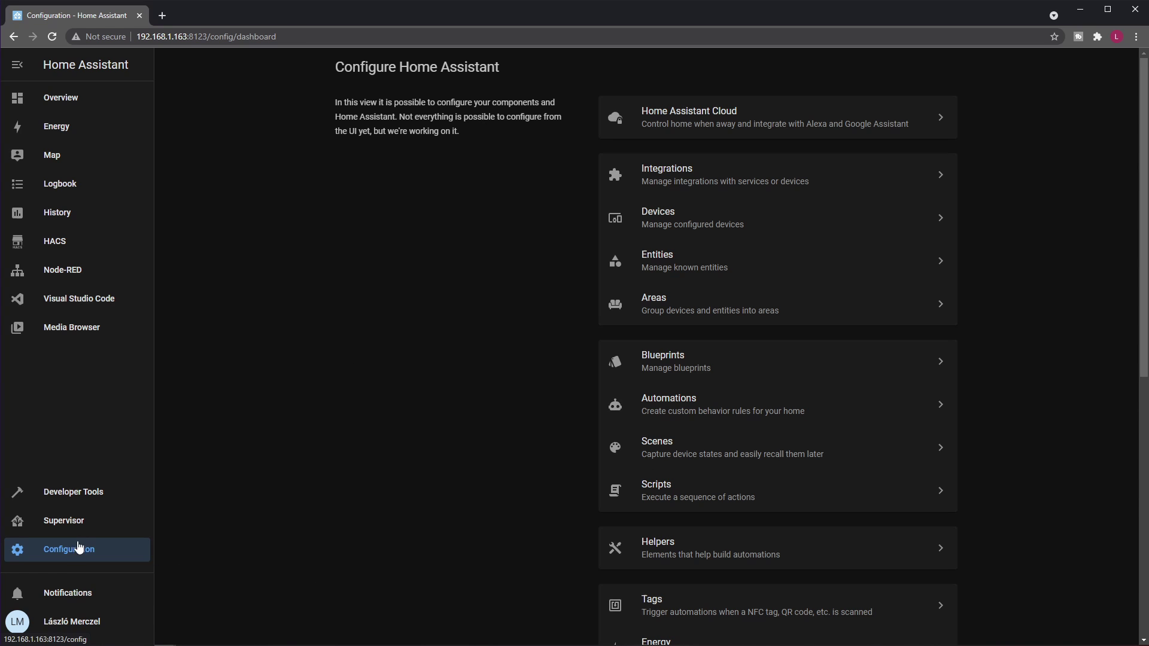
# - Show the 36 devices of the MQTT 192.168.1.47 integration, including ILDY-PC and NIKI-PC IOTLink devices
pyautogui.click(688, 165)
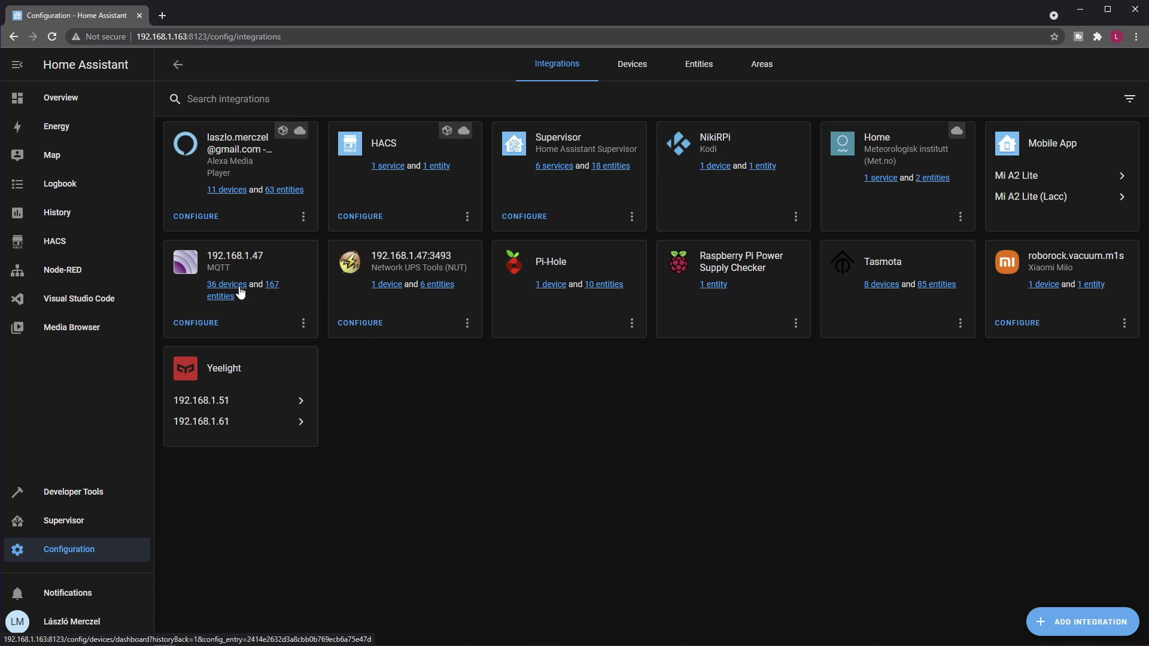
pyautogui.click(241, 292)
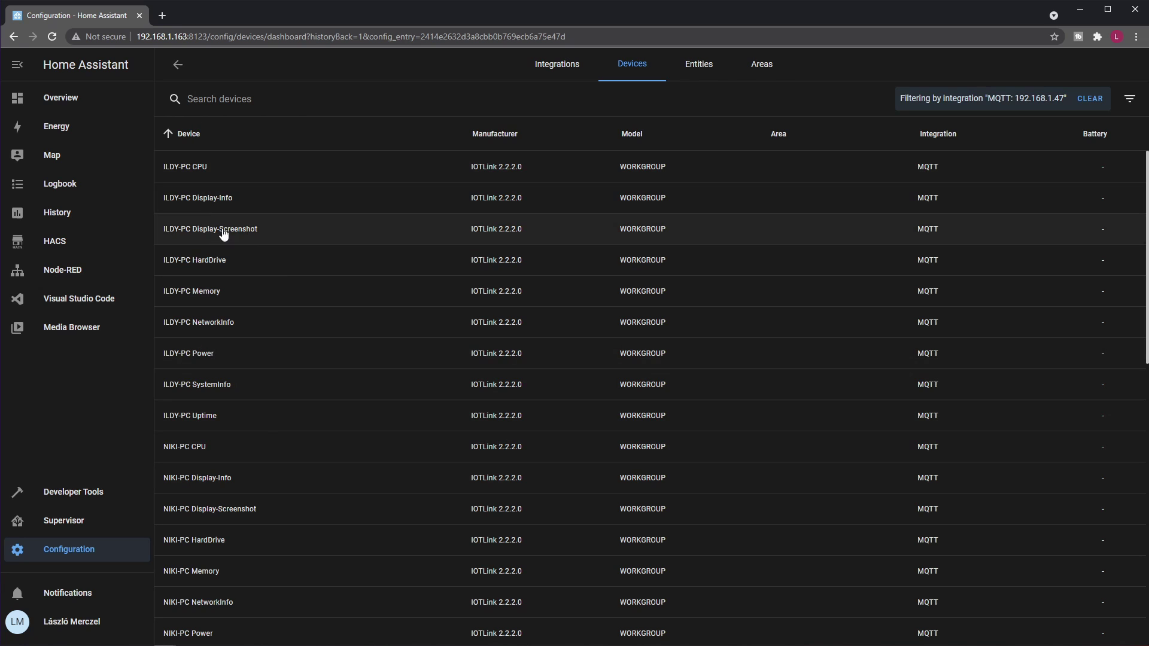
pyautogui.scroll(-1, 269, 414)
pyautogui.scroll(-2, 251, 367)
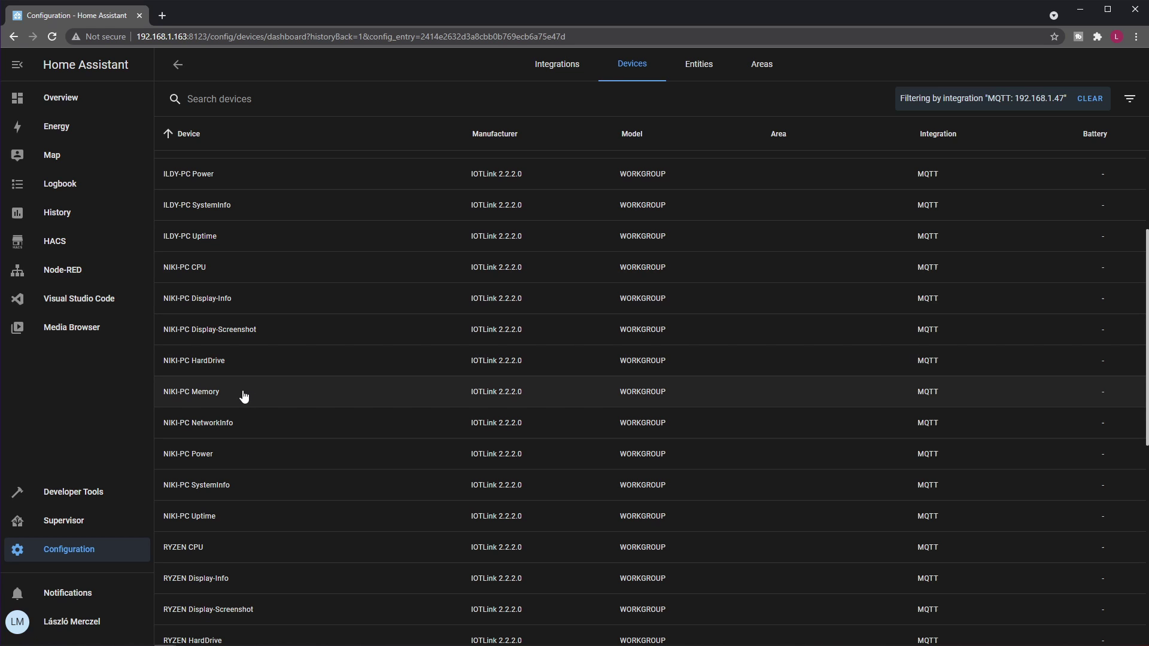
pyautogui.scroll(-4, 244, 395)
pyautogui.scroll(7, 244, 396)
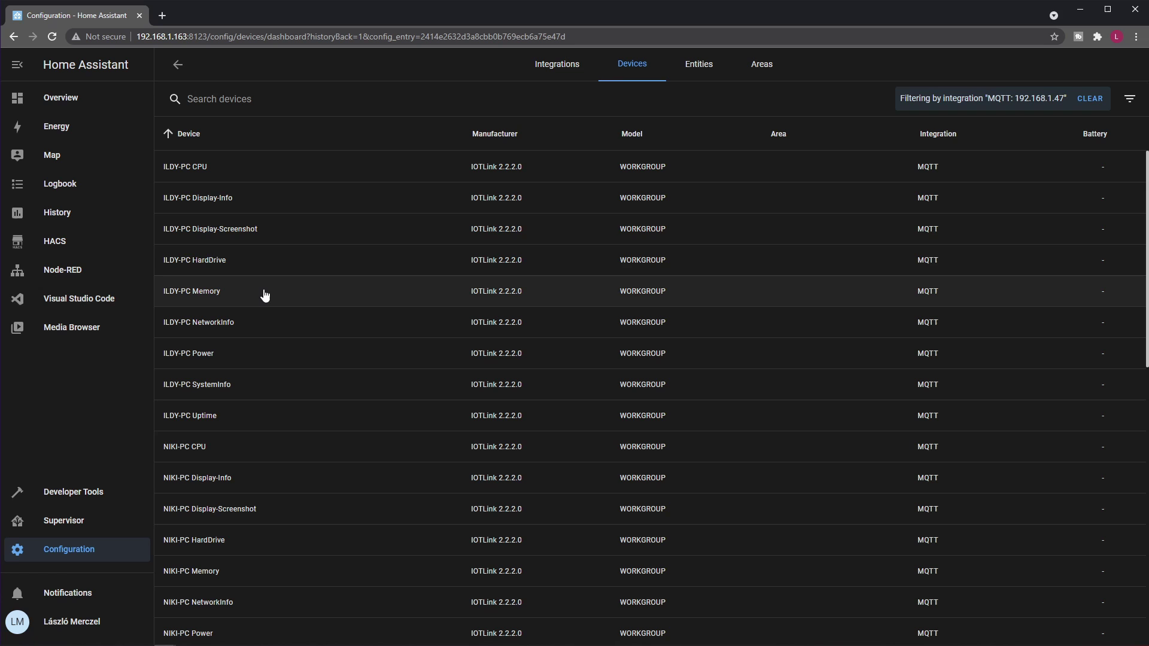
# - Go to Overview and switch to the WINDOWS PCS view
pyautogui.click(62, 99)
pyautogui.click(311, 67)
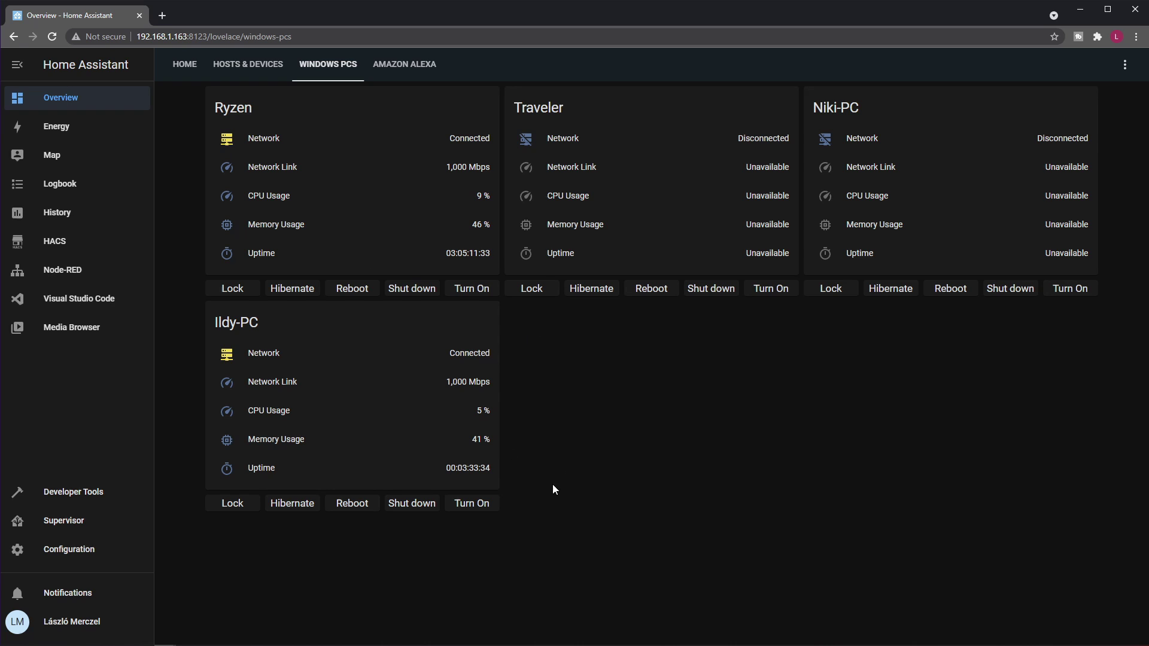
# - Enter dashboard edit mode and open the Ryzen card's vertical stack editor
pyautogui.click(1125, 70)
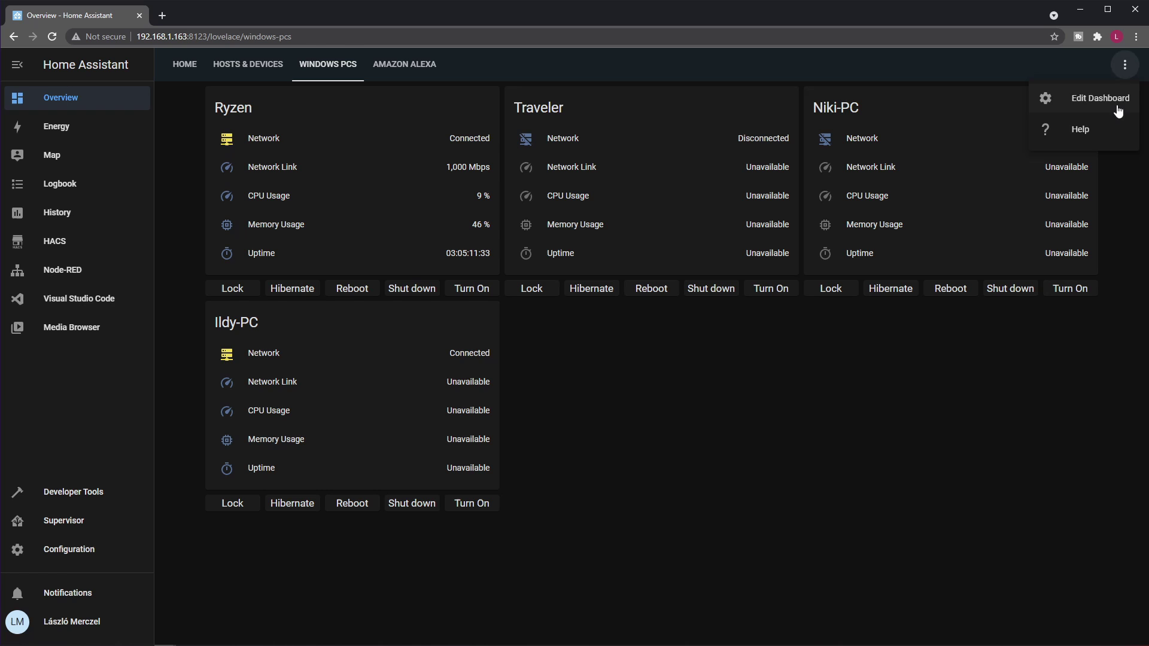
pyautogui.click(1097, 114)
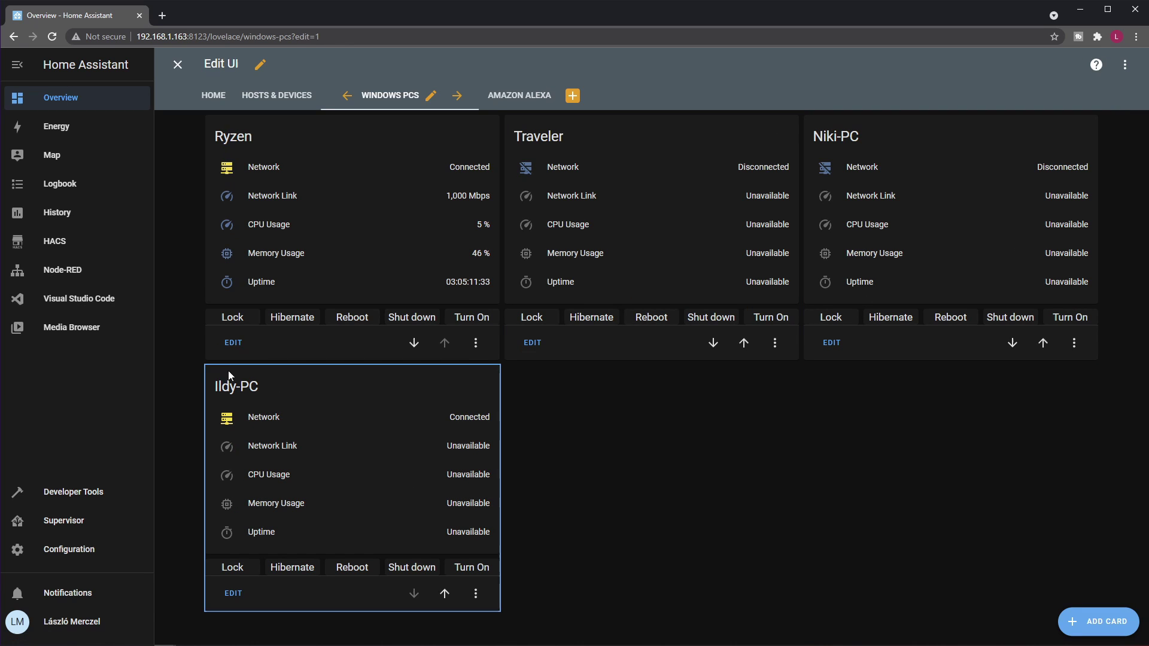
pyautogui.click(232, 343)
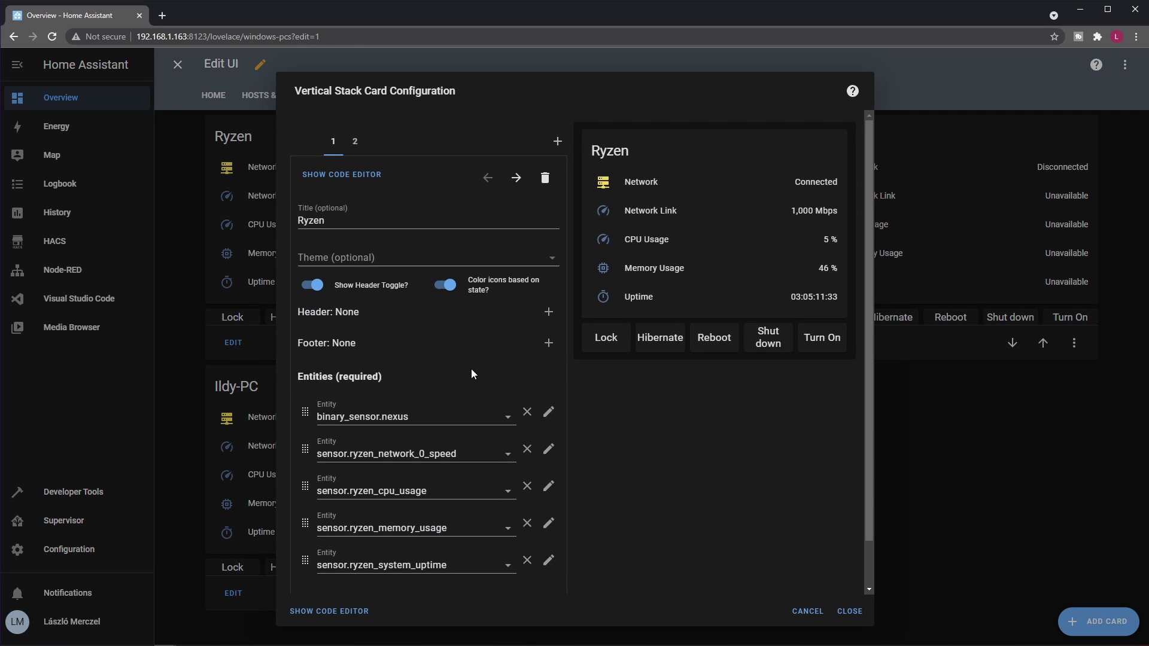
pyautogui.scroll(-1, 475, 451)
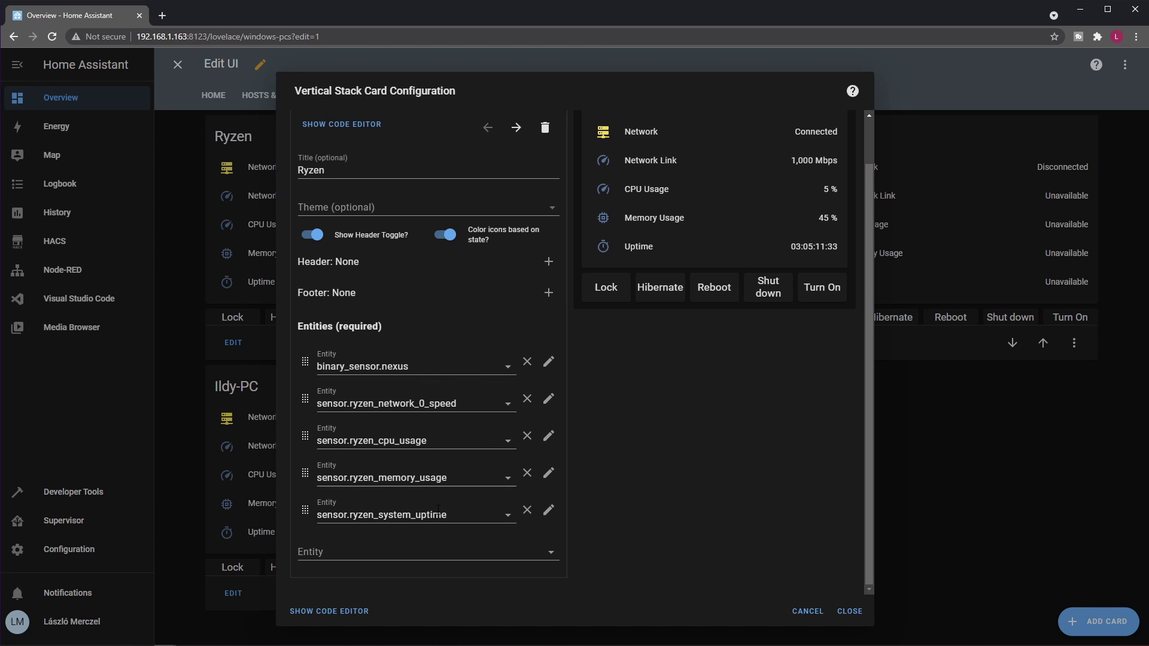
# - Show the Ryzen card as YAML and select the nodered/trigger/ryzen/lock topic
pyautogui.click(354, 611)
pyautogui.scroll(-5, 506, 375)
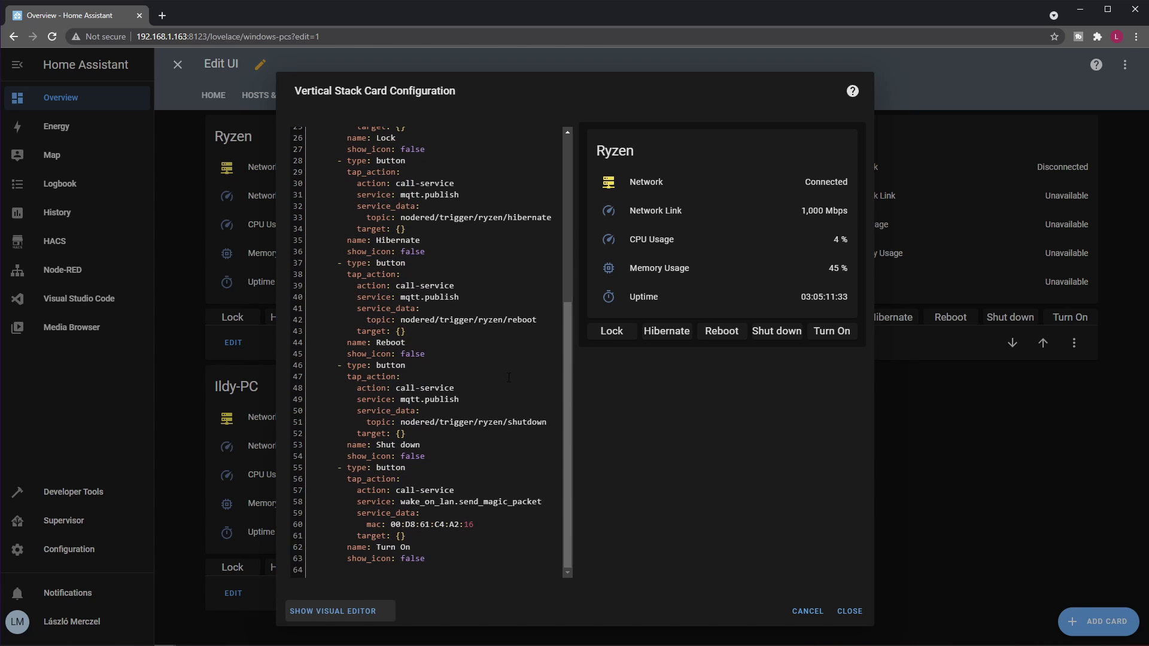
pyautogui.scroll(5, 509, 377)
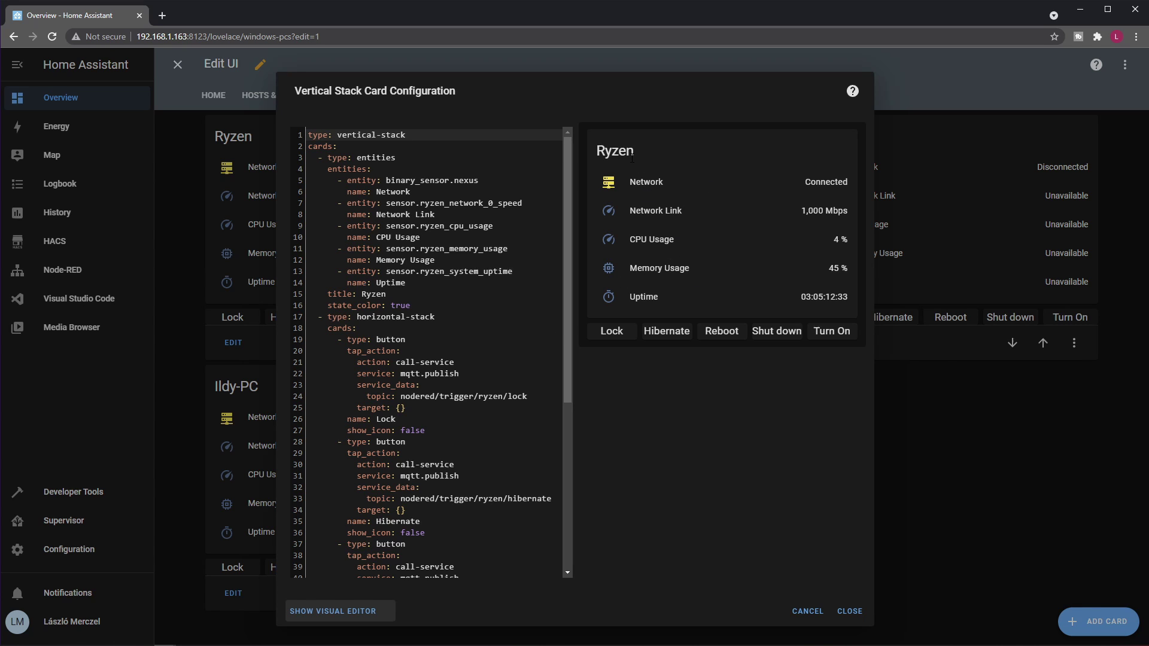
pyautogui.scroll(-2, 514, 249)
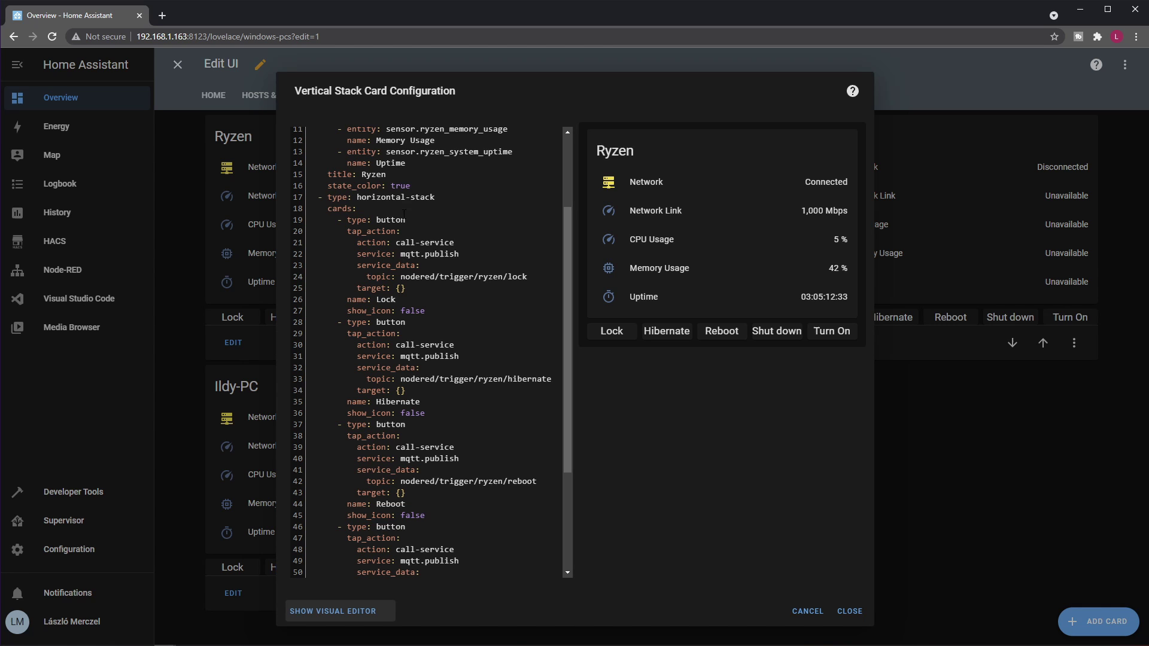
pyautogui.scroll(3, 439, 287)
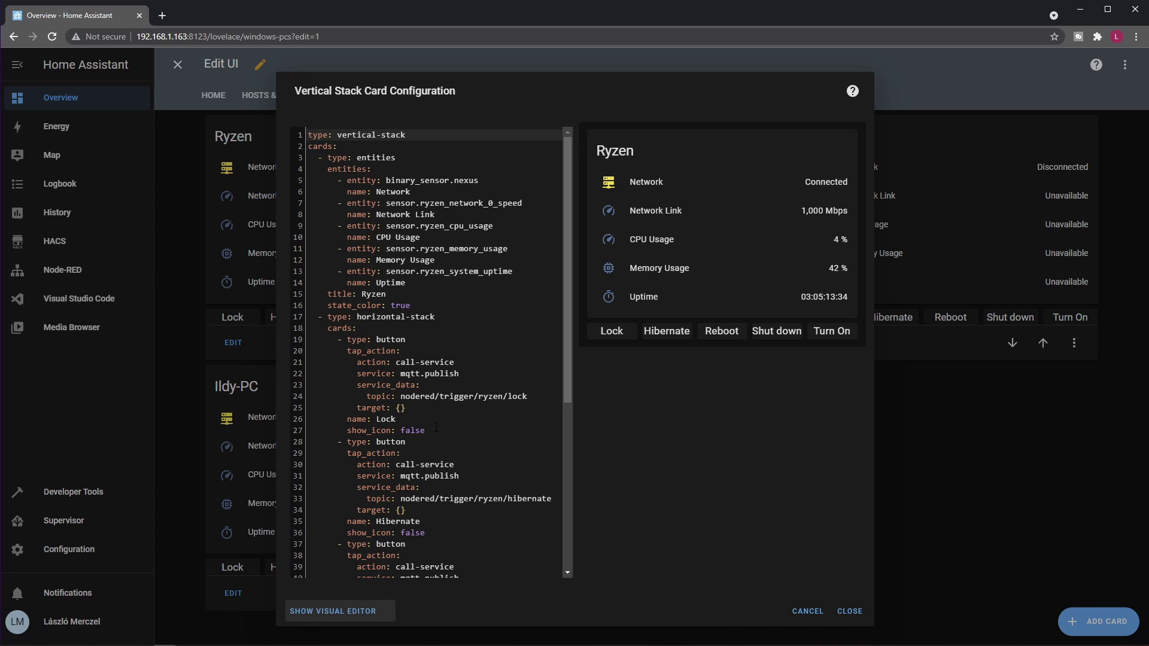
pyautogui.moveTo(401, 396); pyautogui.dragTo(528, 397)
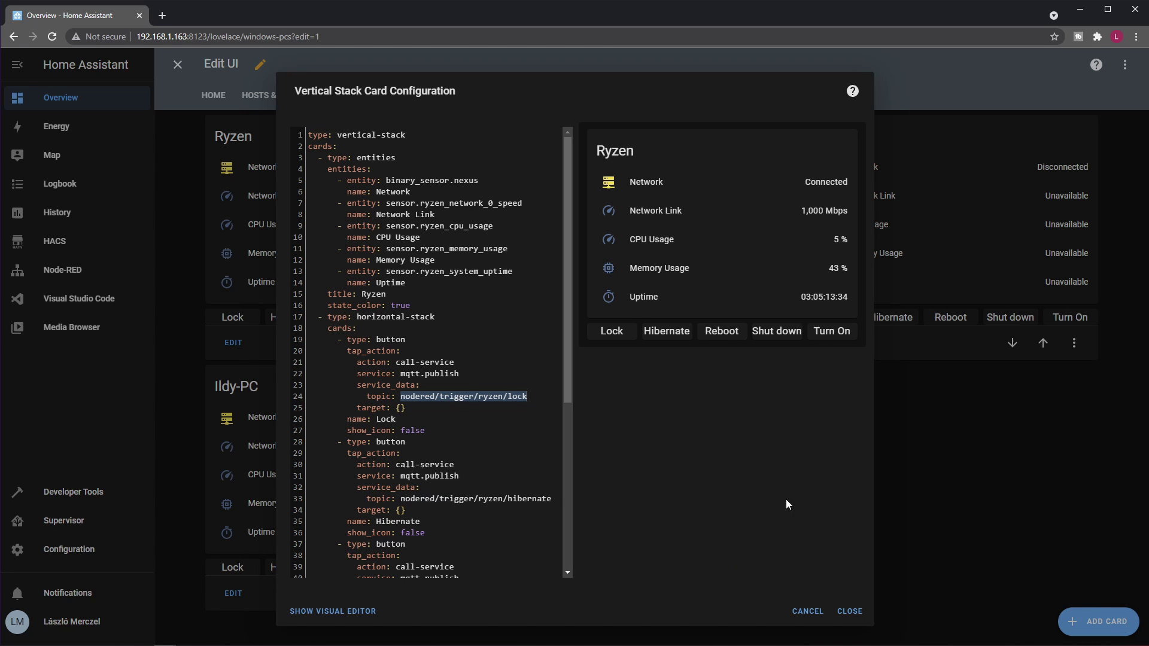
# - Close the card editor, exit dashboard editing, and open Node-RED's Flow 1
pyautogui.click(859, 611)
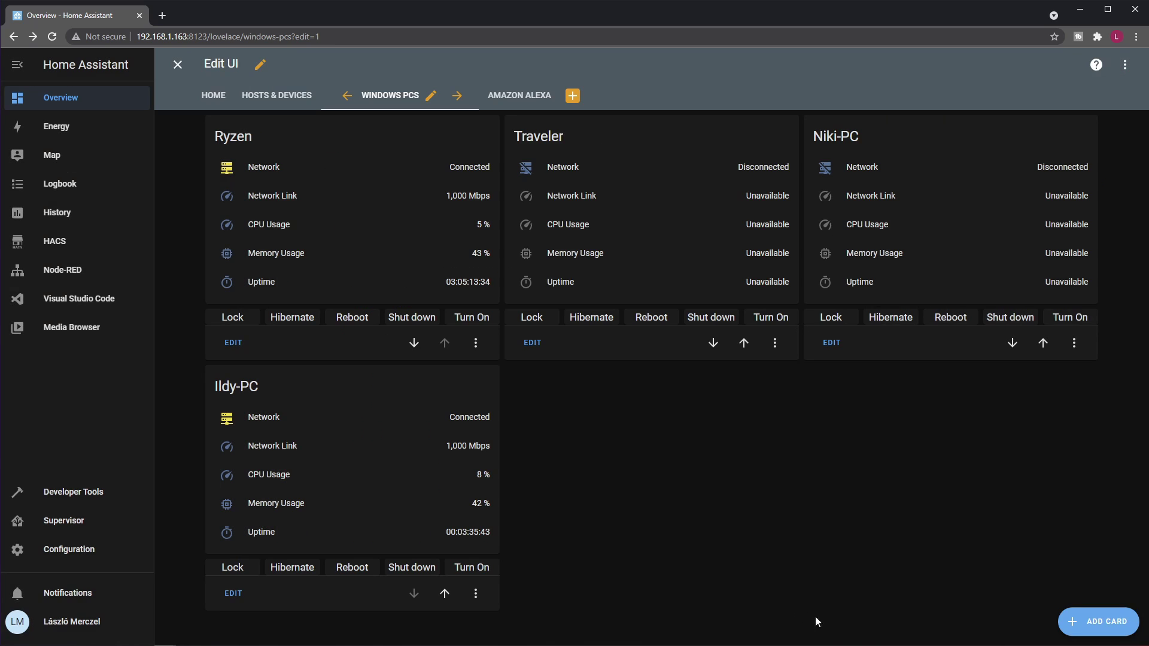
pyautogui.click(178, 64)
pyautogui.click(67, 271)
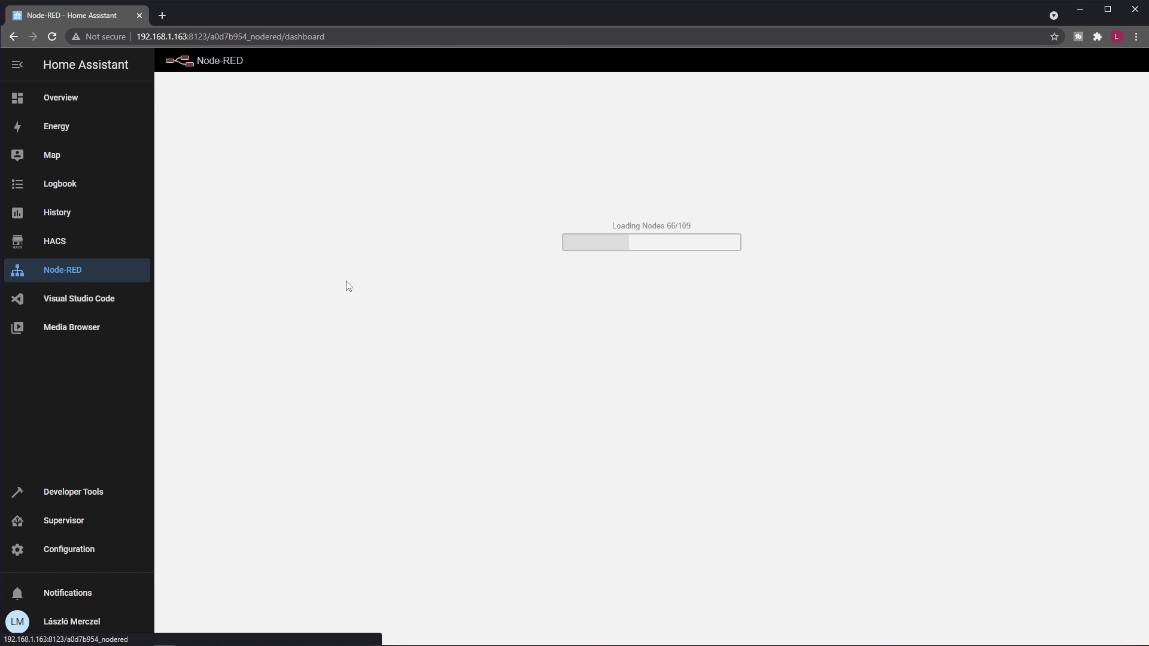
pyautogui.scroll(-2, 646, 395)
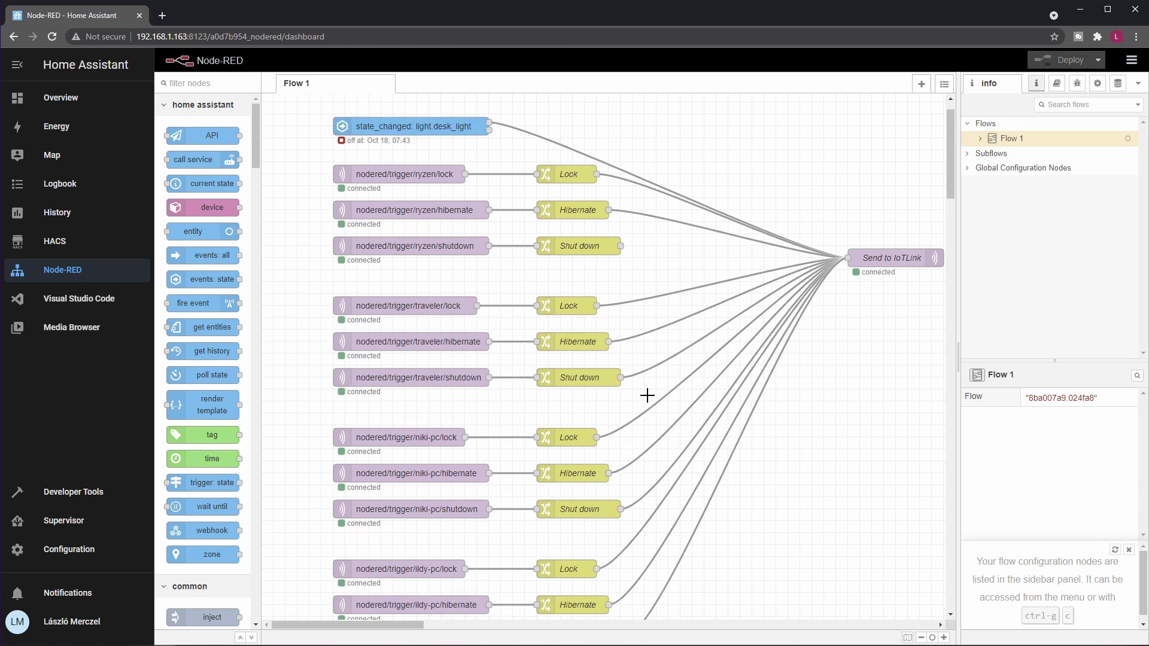
pyautogui.scroll(1, 605, 320)
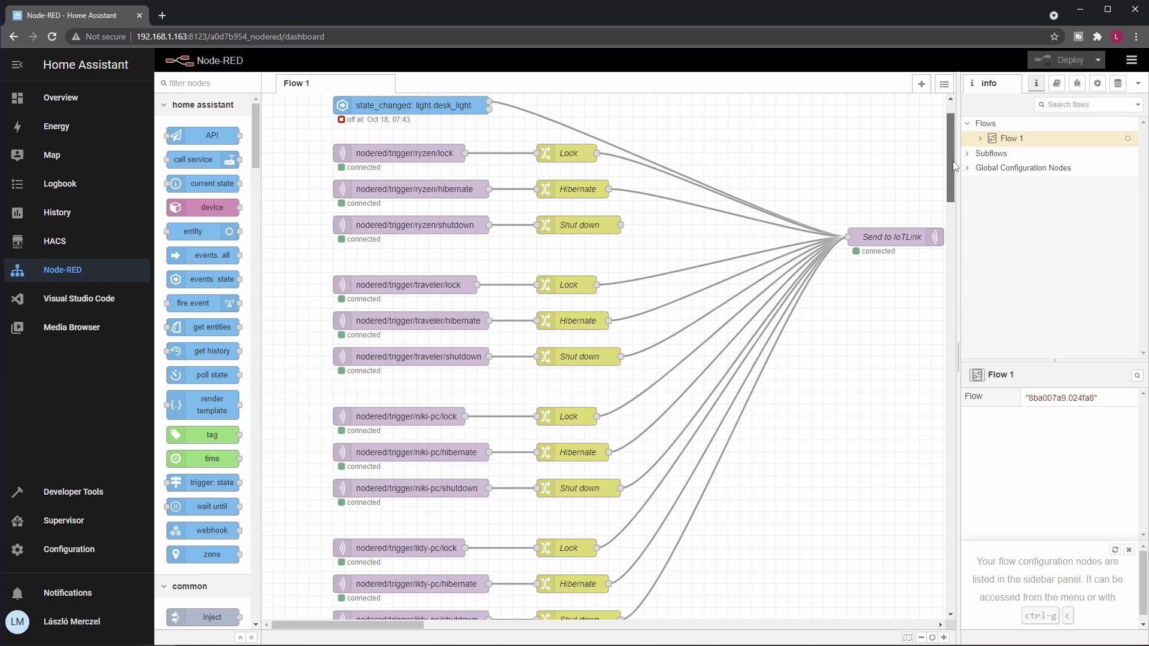
pyautogui.moveTo(954, 161); pyautogui.dragTo(954, 165)
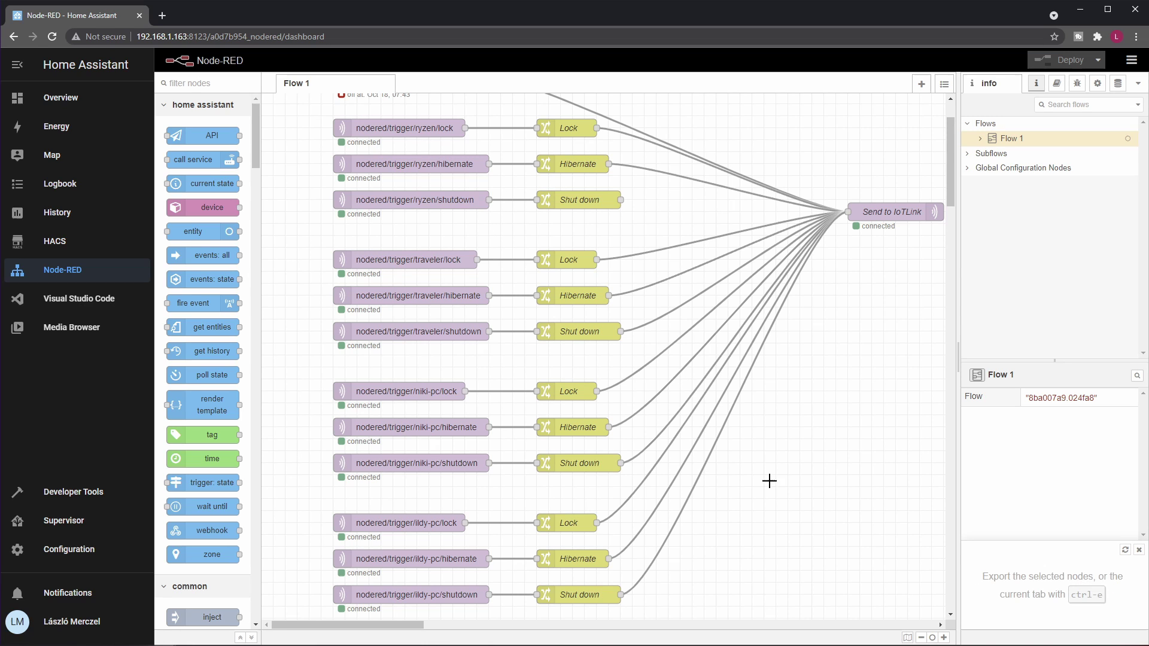
pyautogui.doubleClick(572, 128)
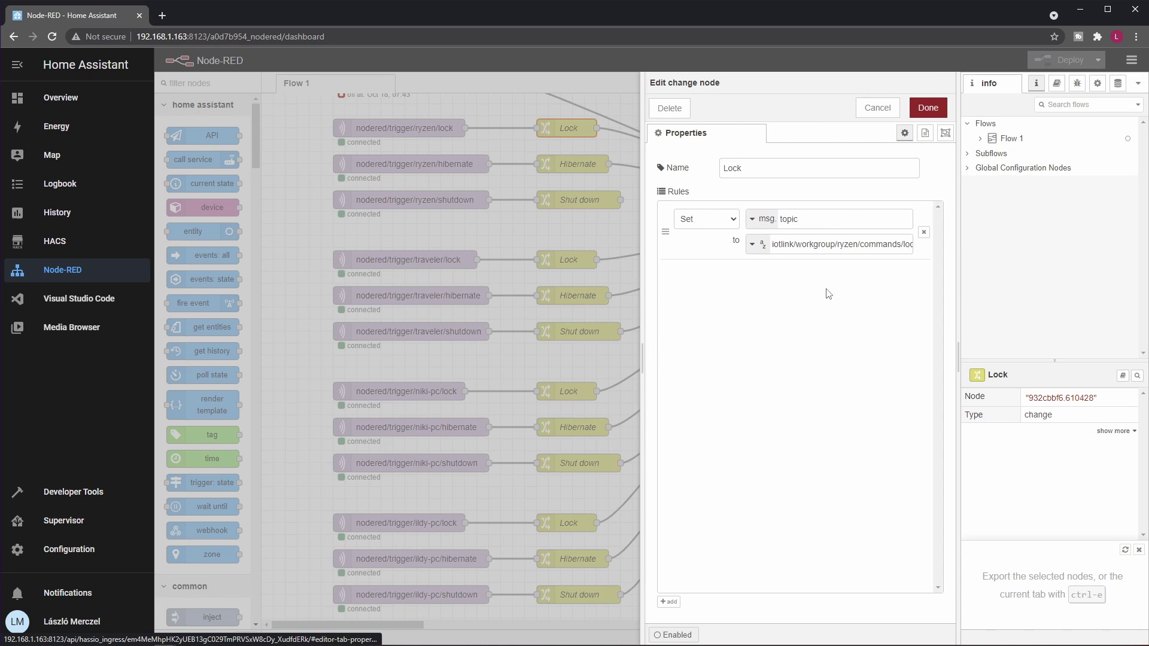
pyautogui.click(791, 244)
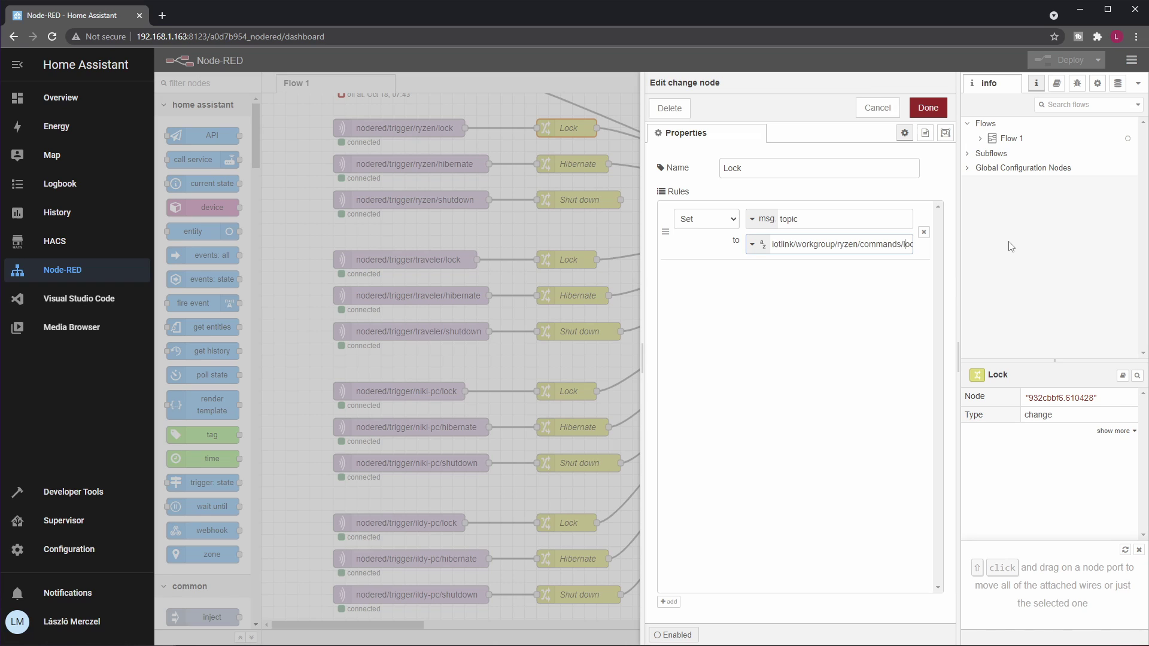
pyautogui.write('ck')
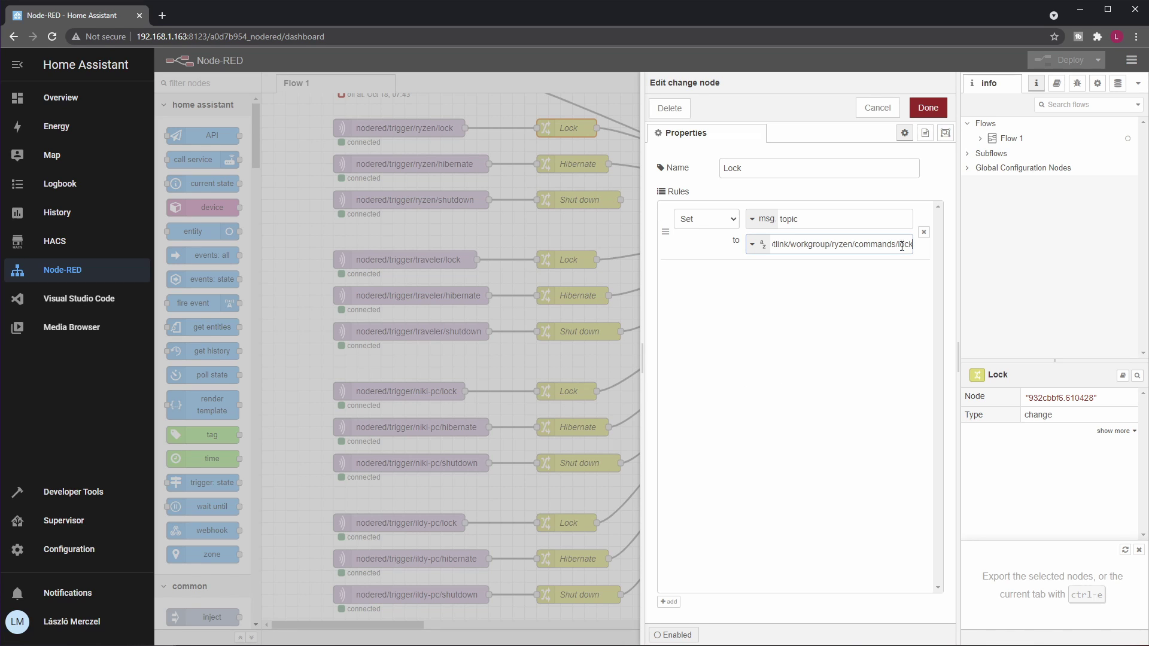
pyautogui.moveTo(897, 246); pyautogui.dragTo(924, 251)
pyautogui.click(877, 107)
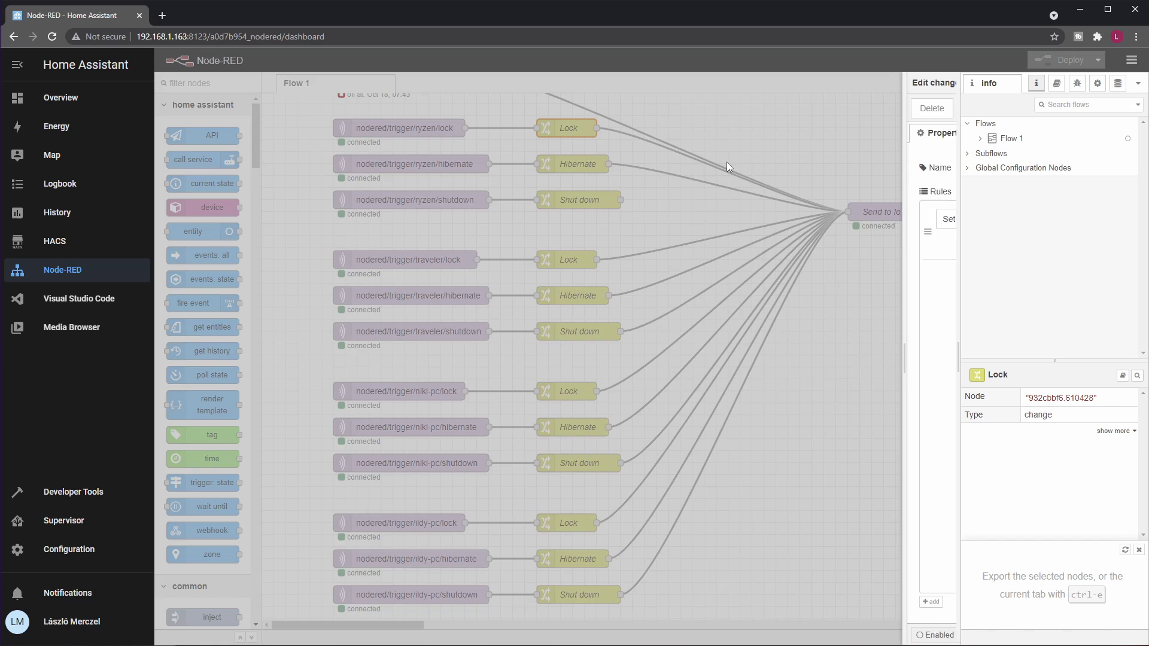
pyautogui.doubleClick(573, 163)
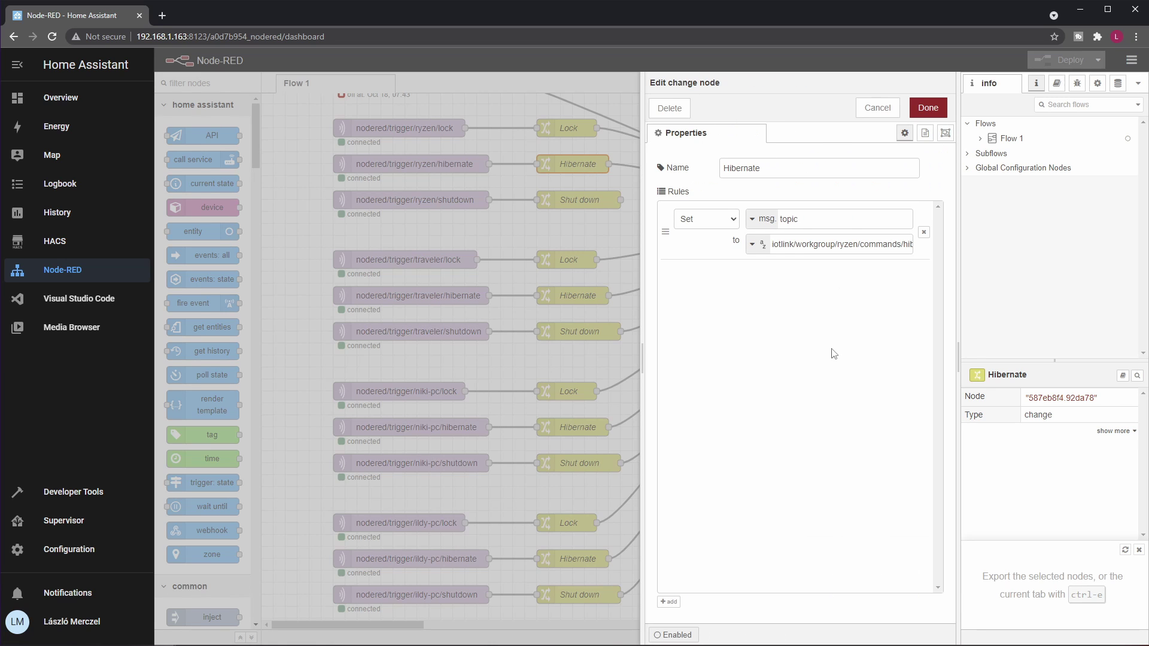
pyautogui.click(885, 245)
pyautogui.press('End')
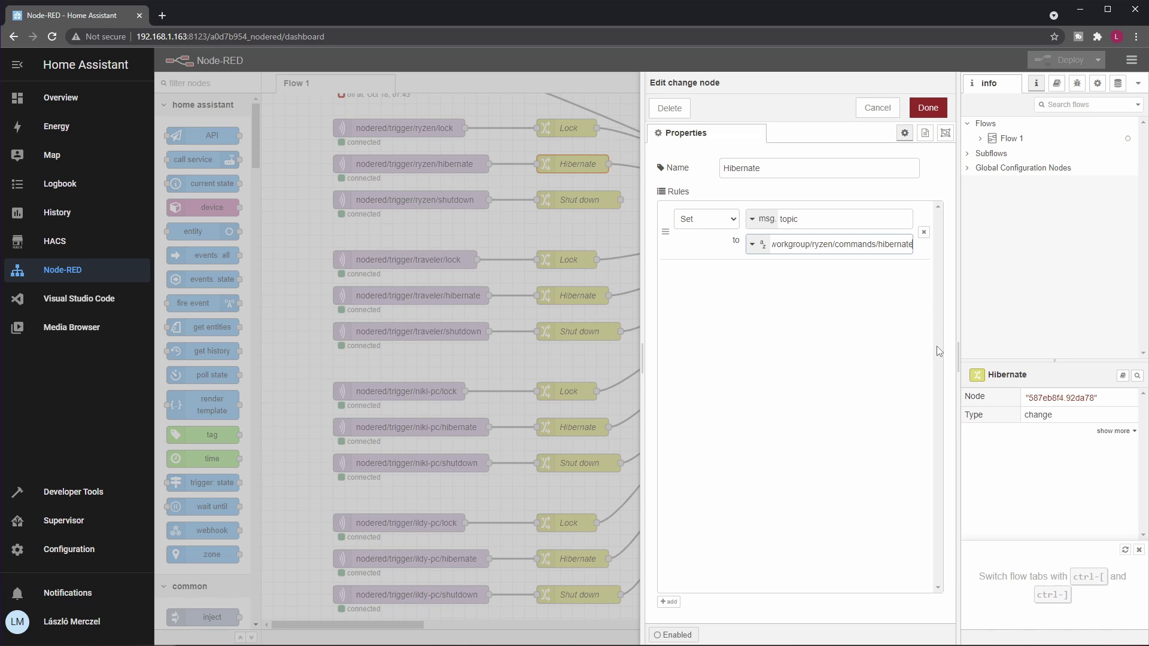
pyautogui.click(877, 107)
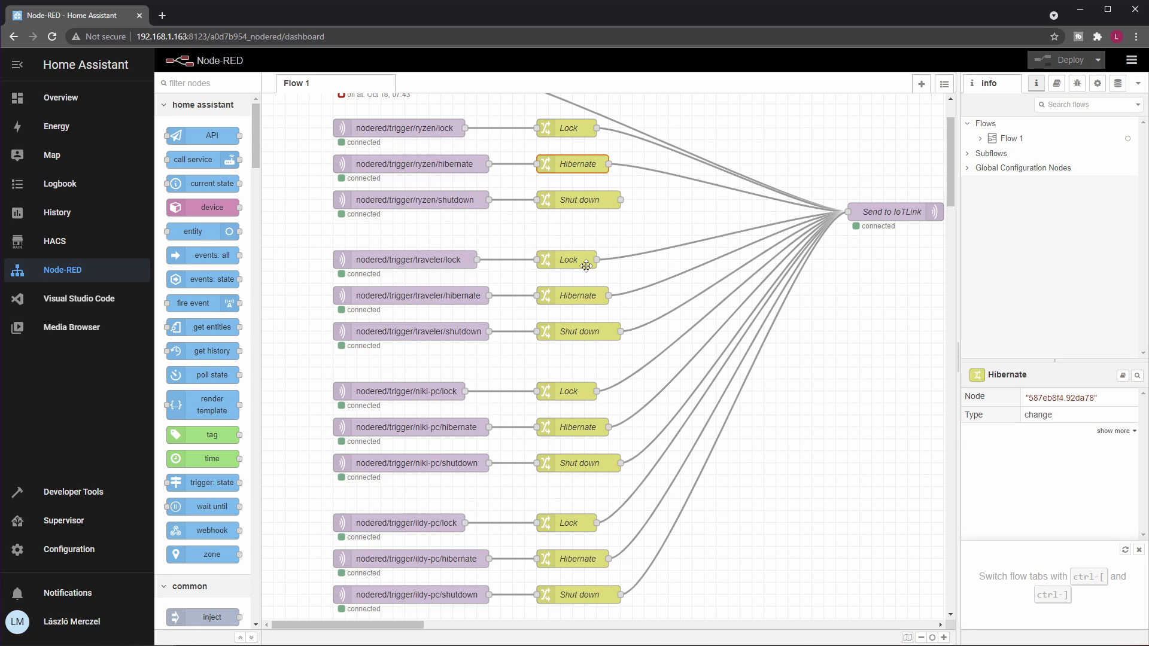
pyautogui.scroll(2, 450, 174)
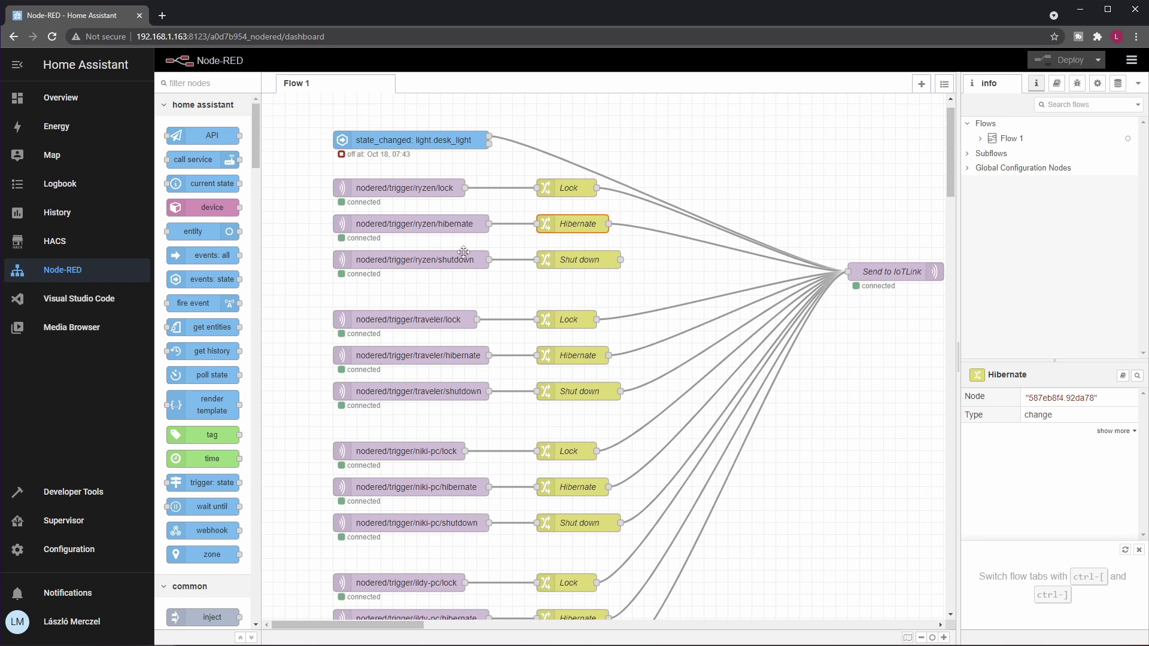
pyautogui.scroll(-2, 482, 263)
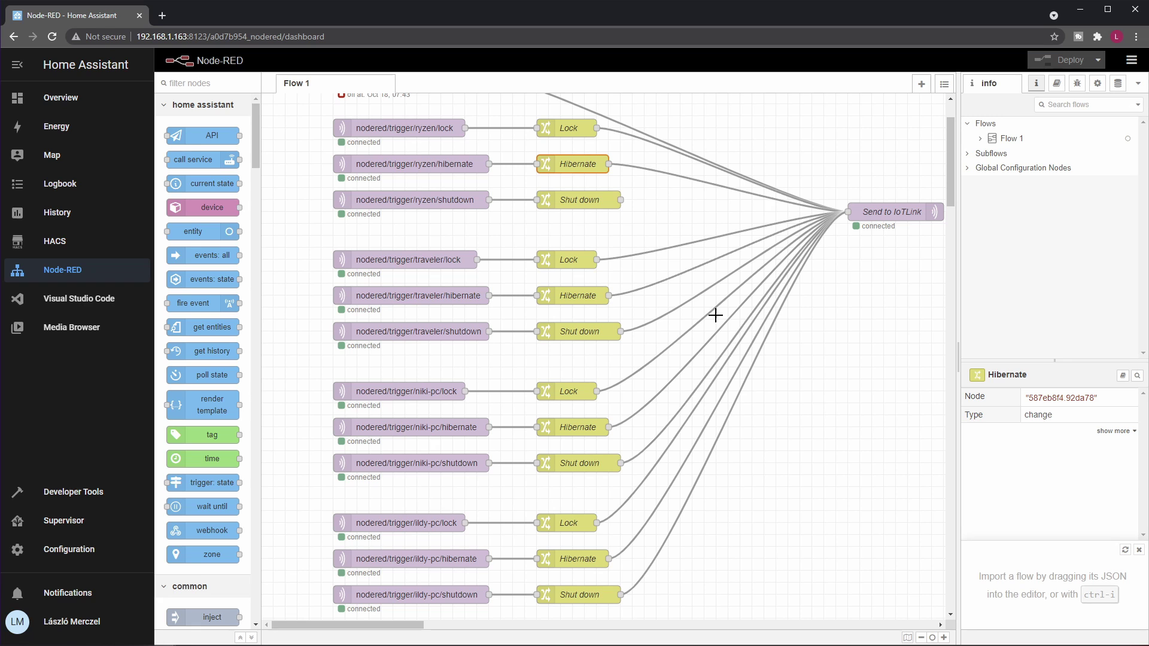
pyautogui.scroll(2, 715, 315)
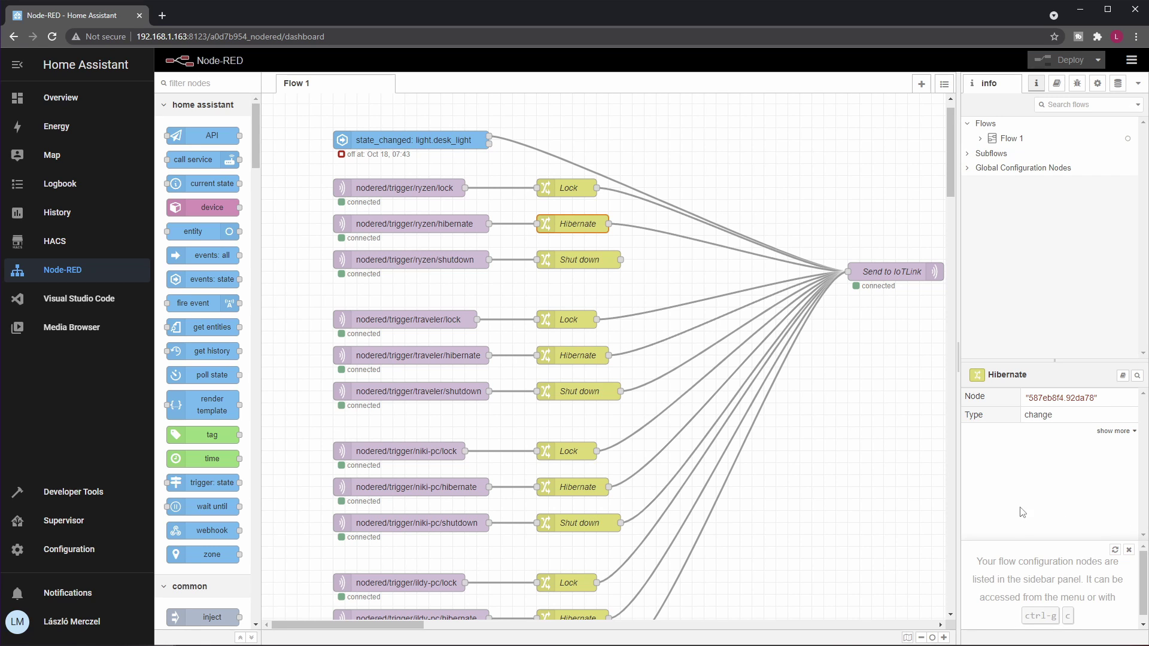
# - Open the desk_light state-change node and read its ryzen notify topic and 'Desk light turned on' payload
pyautogui.doubleClick(448, 141)
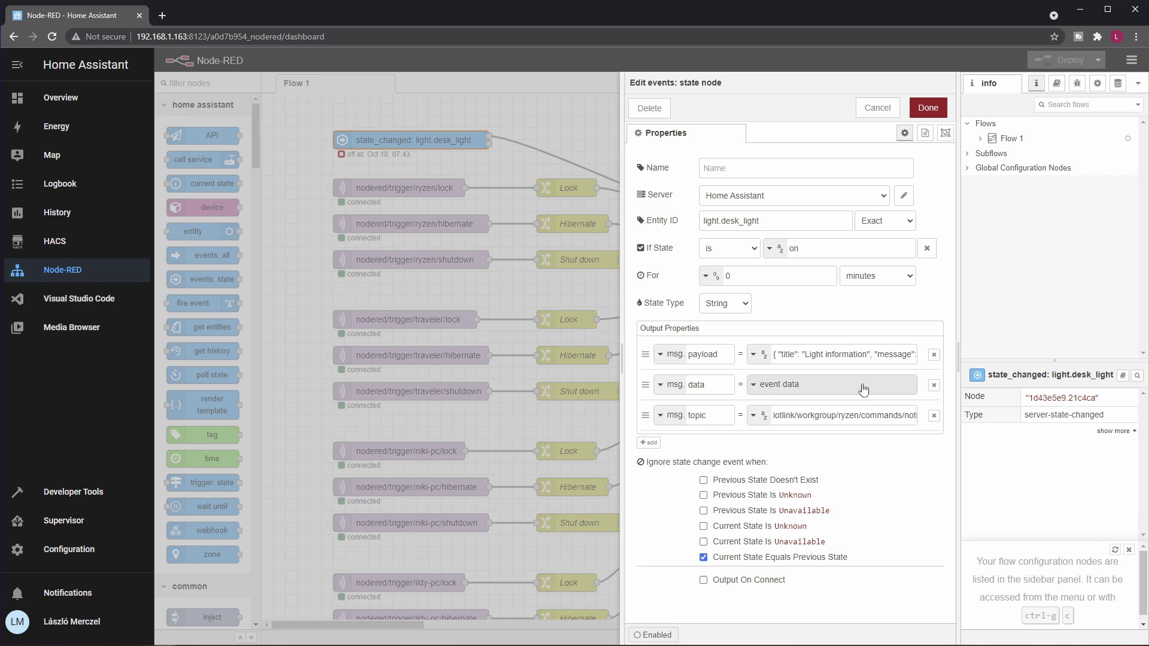
pyautogui.click(829, 419)
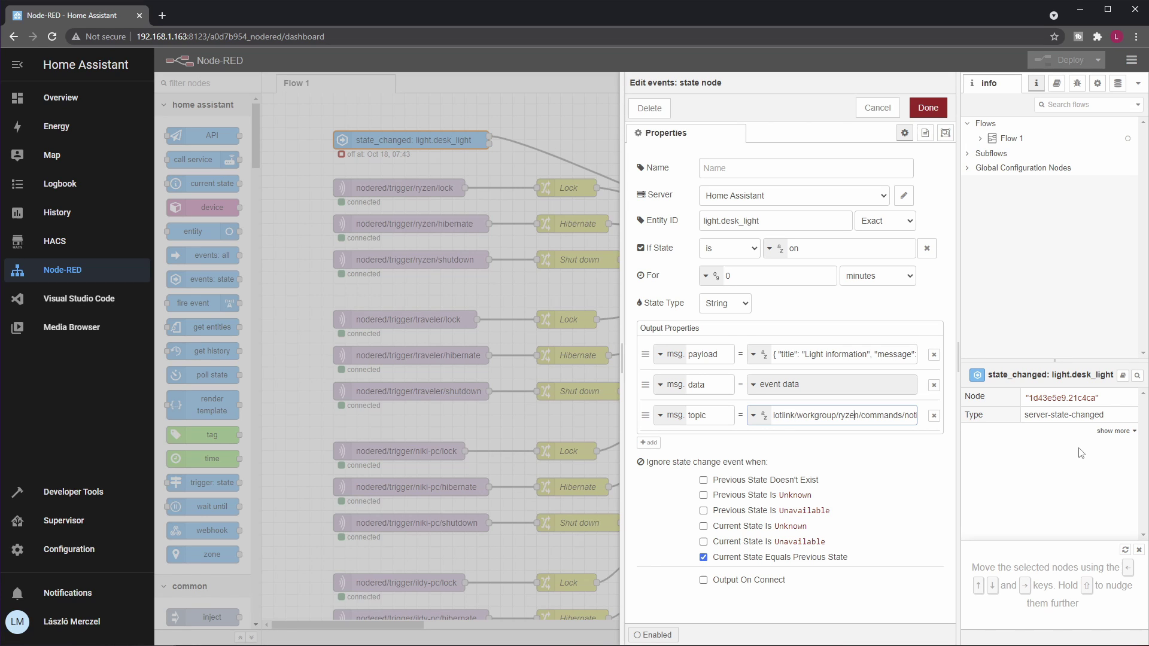
pyautogui.press('Right')
pyautogui.press('Right')
pyautogui.press('Right')
pyautogui.press('Right')
pyautogui.press('Right')
pyautogui.press('Right')
pyautogui.press('Right')
pyautogui.press('Right')
pyautogui.press('Right')
pyautogui.click(868, 355)
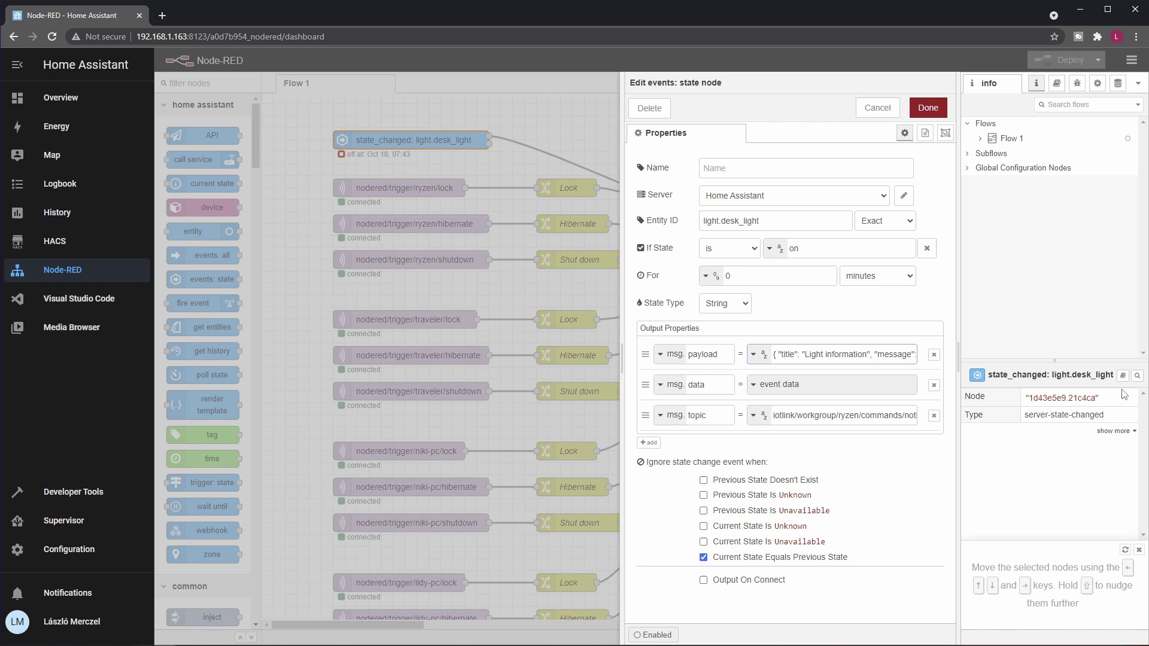
pyautogui.press('End')
pyautogui.press('Left')
pyautogui.press('Left')
pyautogui.press('Left')
pyautogui.press('Left')
pyautogui.press('Left')
pyautogui.press('Left')
pyautogui.press('Left')
pyautogui.press('Left')
pyautogui.press('Left')
pyautogui.press('Left')
pyautogui.press('Left')
pyautogui.press('Left')
pyautogui.press('Left')
pyautogui.press('Left')
pyautogui.press('Left')
pyautogui.press('Left')
pyautogui.press('Left')
pyautogui.press('Left')
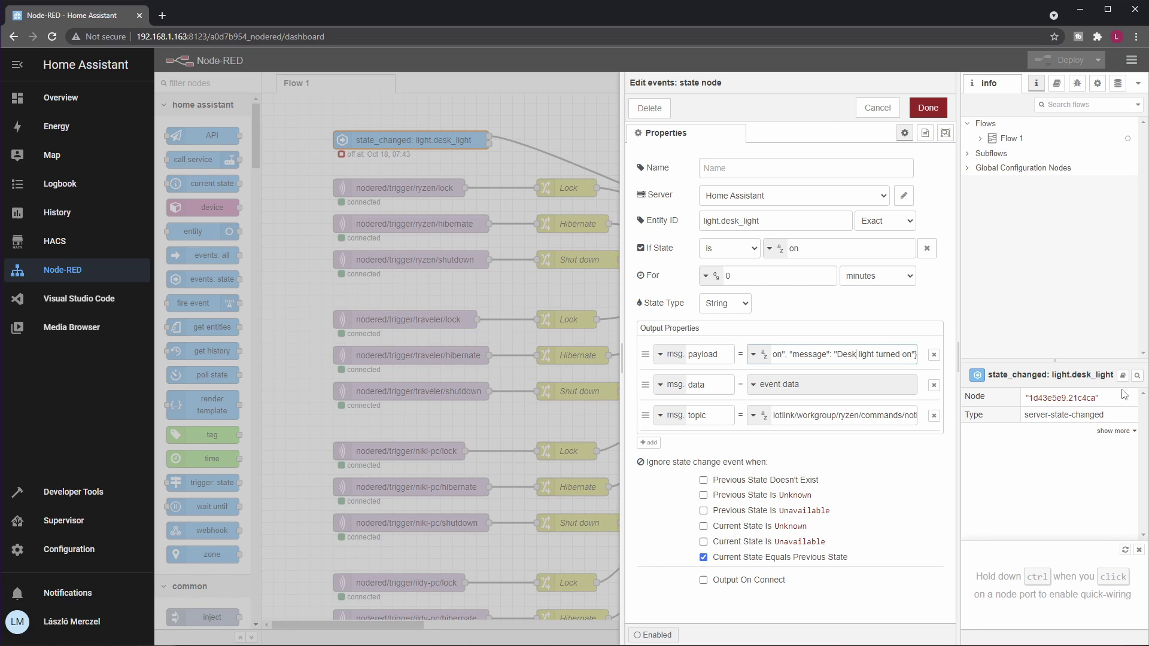
pyautogui.press('Left')
pyautogui.press('Left')
pyautogui.press('Left')
pyautogui.press('Left')
pyautogui.press('Left')
pyautogui.press('Left')
pyautogui.press('Left')
pyautogui.press('Left')
pyautogui.press('Left')
pyautogui.press('Left')
pyautogui.press('Left')
pyautogui.press('Left')
pyautogui.press('Left')
pyautogui.press('Left')
pyautogui.press('Left')
pyautogui.press('Left')
pyautogui.press('Left')
pyautogui.press('Left')
pyautogui.press('Left')
pyautogui.press('Left')
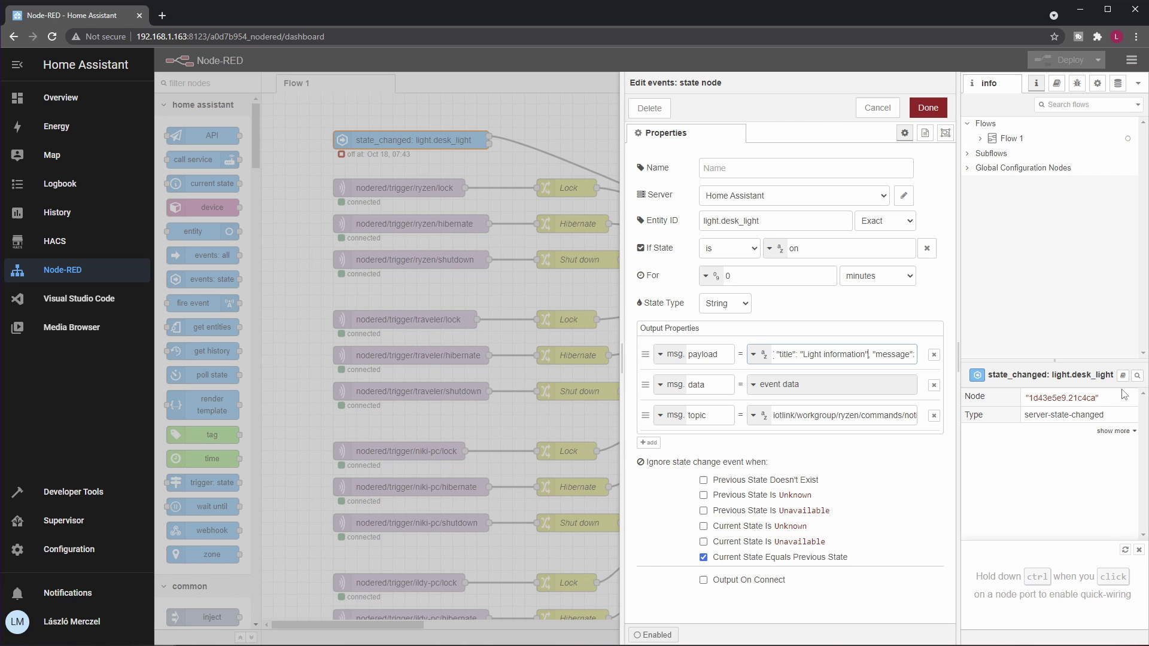
pyautogui.press('Right')
pyautogui.press('Right')
pyautogui.press('Right')
pyautogui.press('Right')
pyautogui.press('Right')
pyautogui.press('Right')
pyautogui.press('Right')
pyautogui.press('Right')
pyautogui.press('Right')
pyautogui.press('Right')
pyautogui.press('Right')
pyautogui.press('Right')
pyautogui.press('Right')
pyautogui.press('Right')
pyautogui.press('Right')
pyautogui.press('Right')
pyautogui.press('Right')
pyautogui.press('Right')
pyautogui.press('Right')
pyautogui.press('Right')
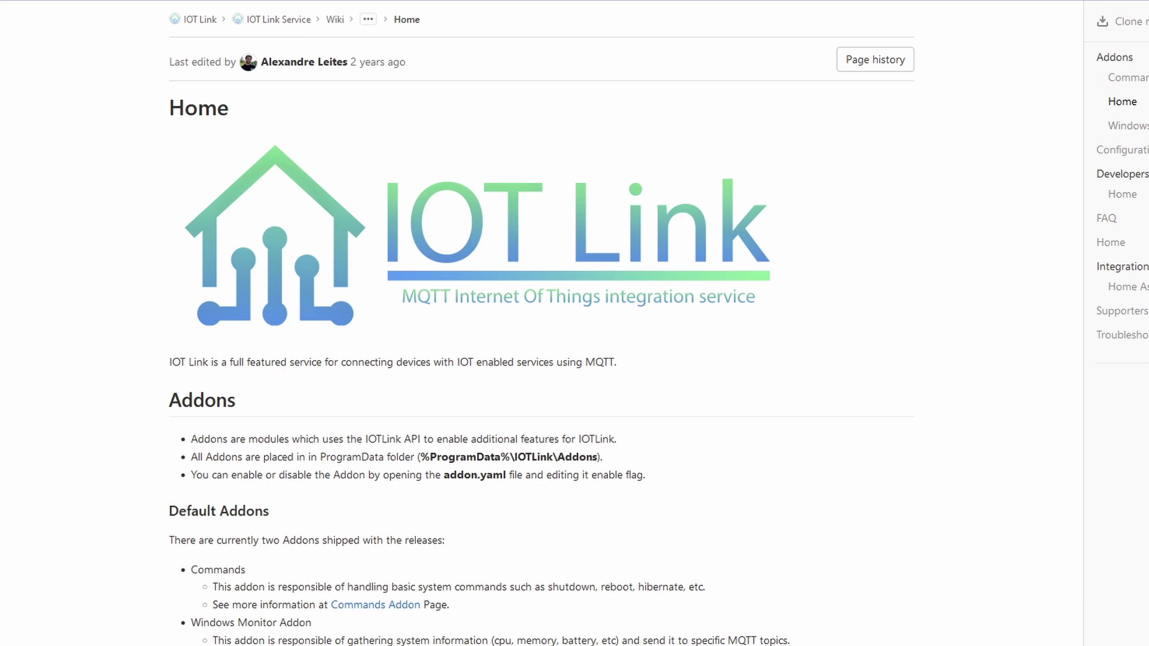
# - Scroll the IOT Link wiki Home page down to the Commands and Windows Monitor addons
pyautogui.scroll(-2, 881, 200)
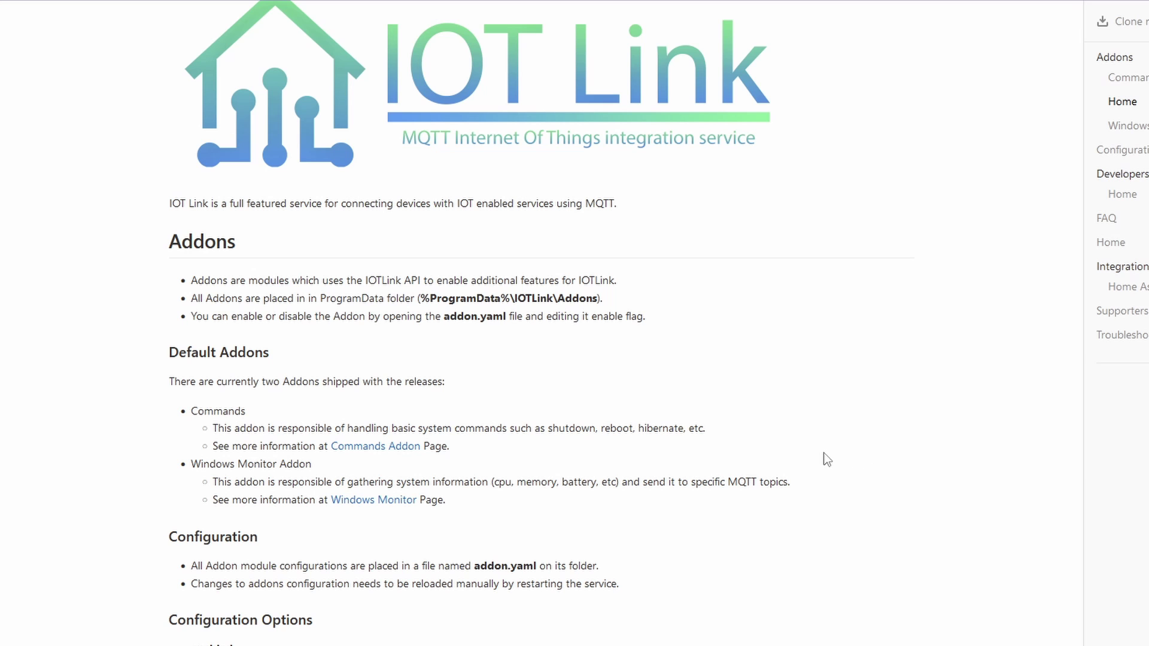
pyautogui.scroll(-3, 823, 453)
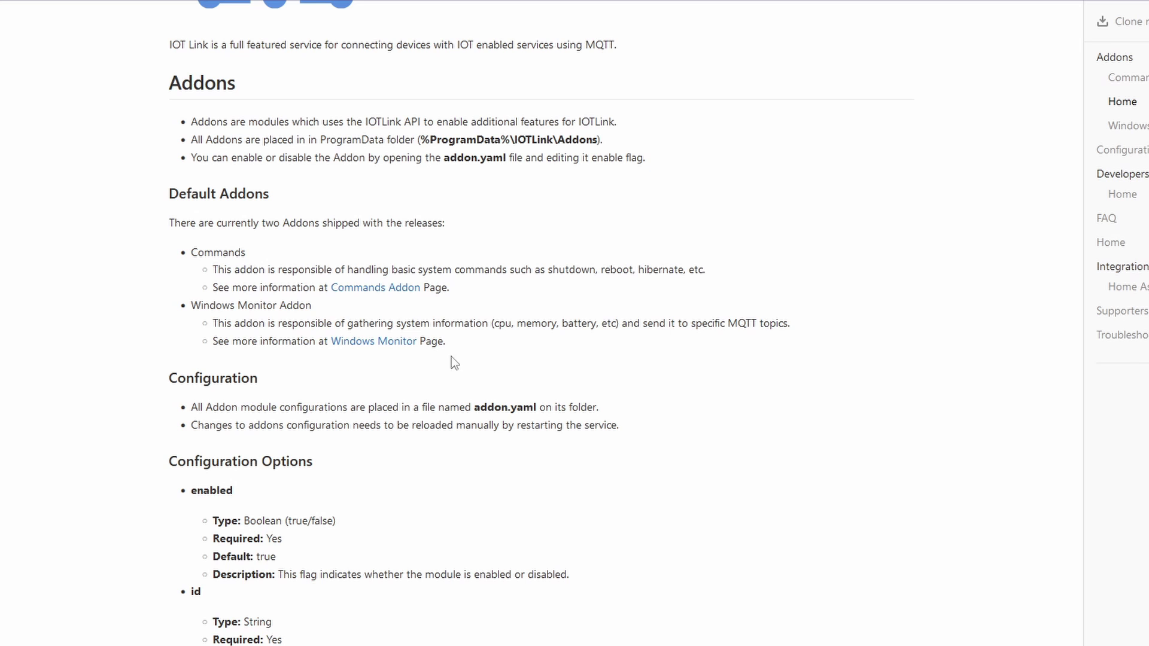
pyautogui.click(375, 288)
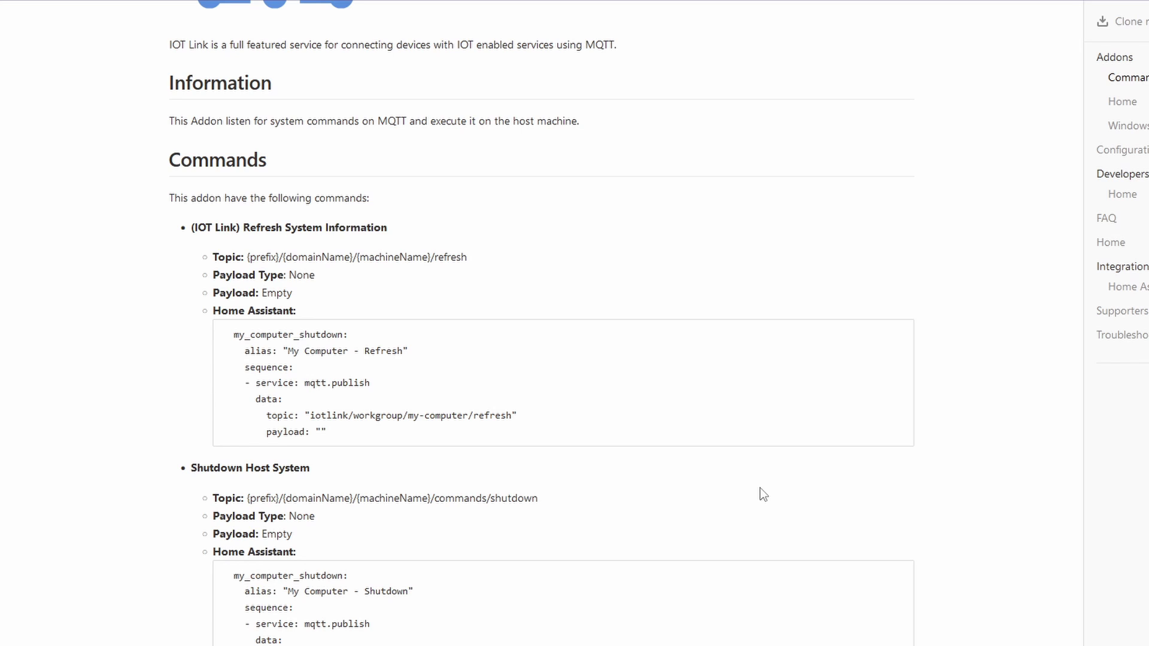
pyautogui.scroll(-6, 675, 346)
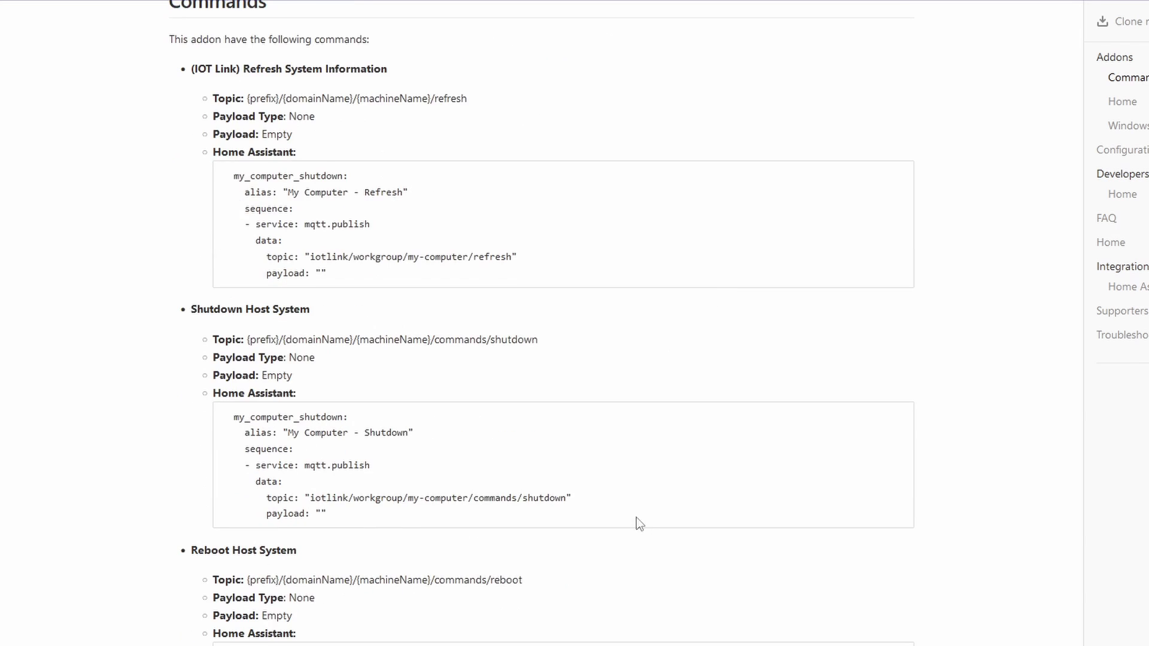
pyautogui.scroll(-4, 758, 399)
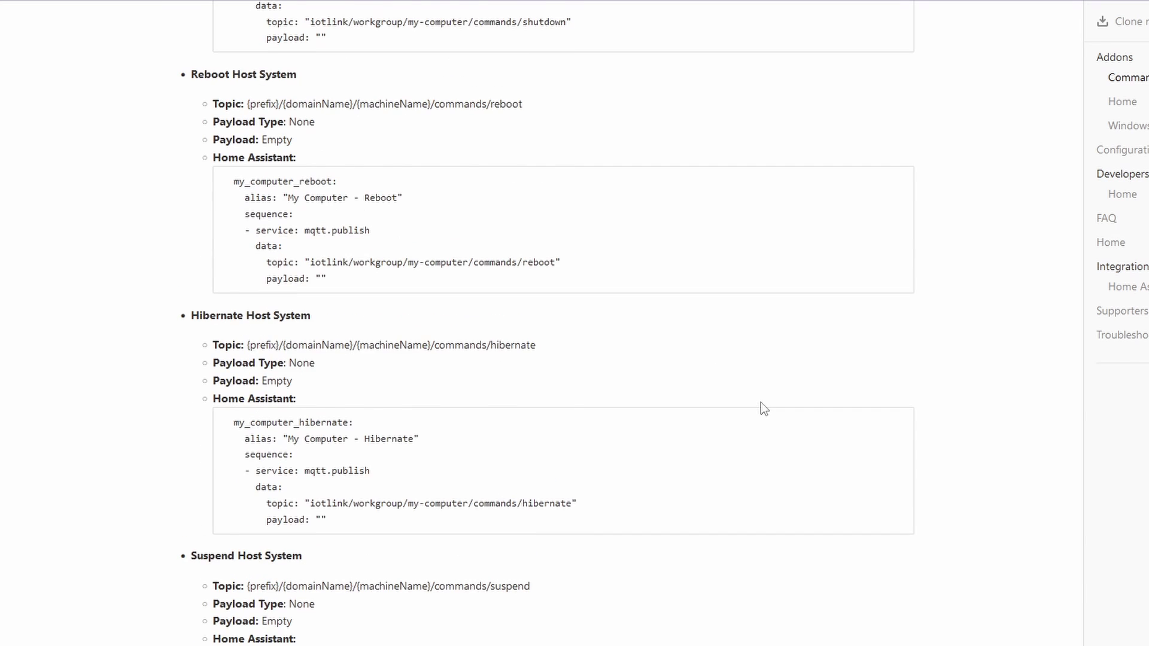
pyautogui.scroll(-4, 760, 402)
pyautogui.scroll(-4, 760, 402)
pyautogui.scroll(-4, 760, 402)
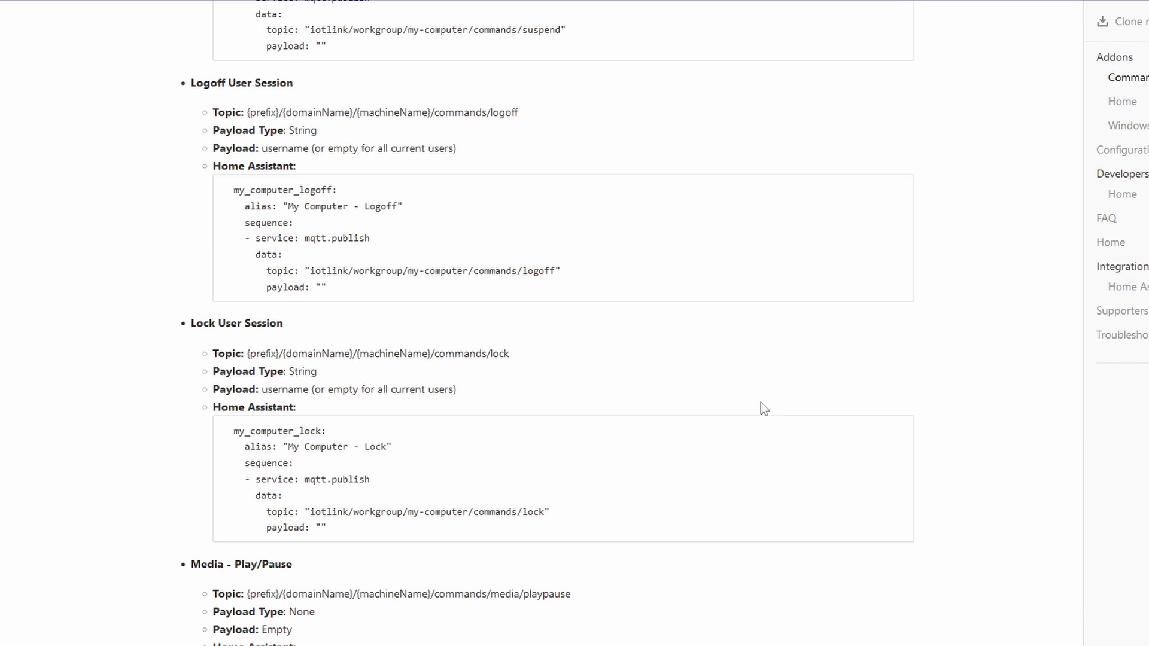
pyautogui.scroll(-6, 760, 402)
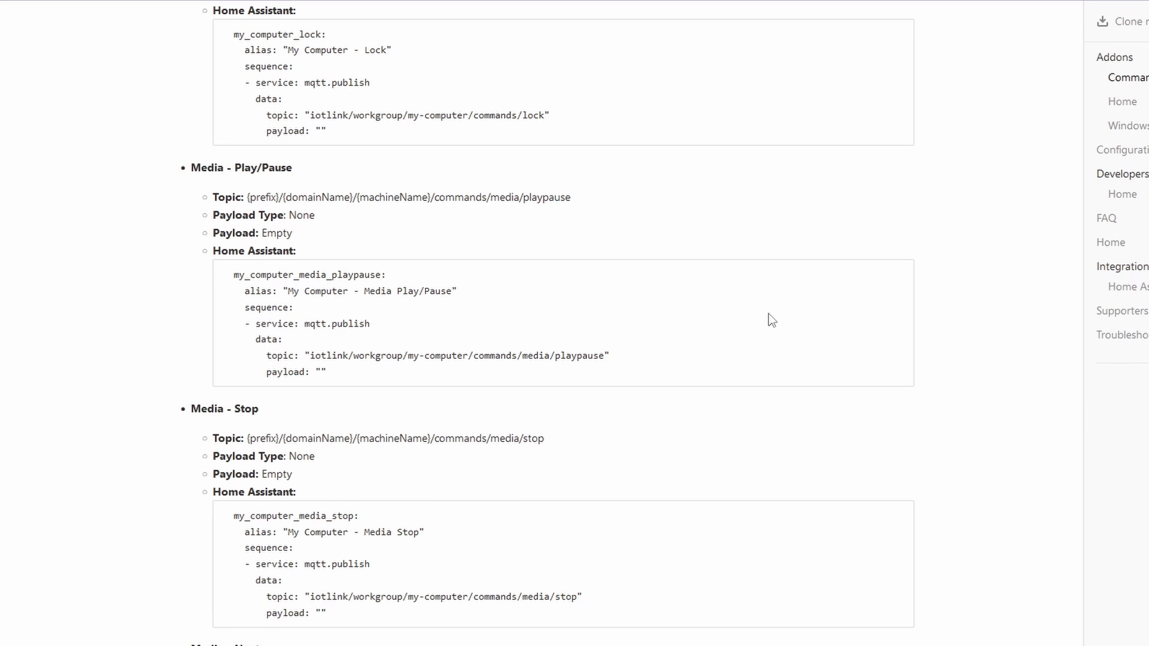
pyautogui.scroll(-12, 768, 314)
pyautogui.scroll(-5, 770, 315)
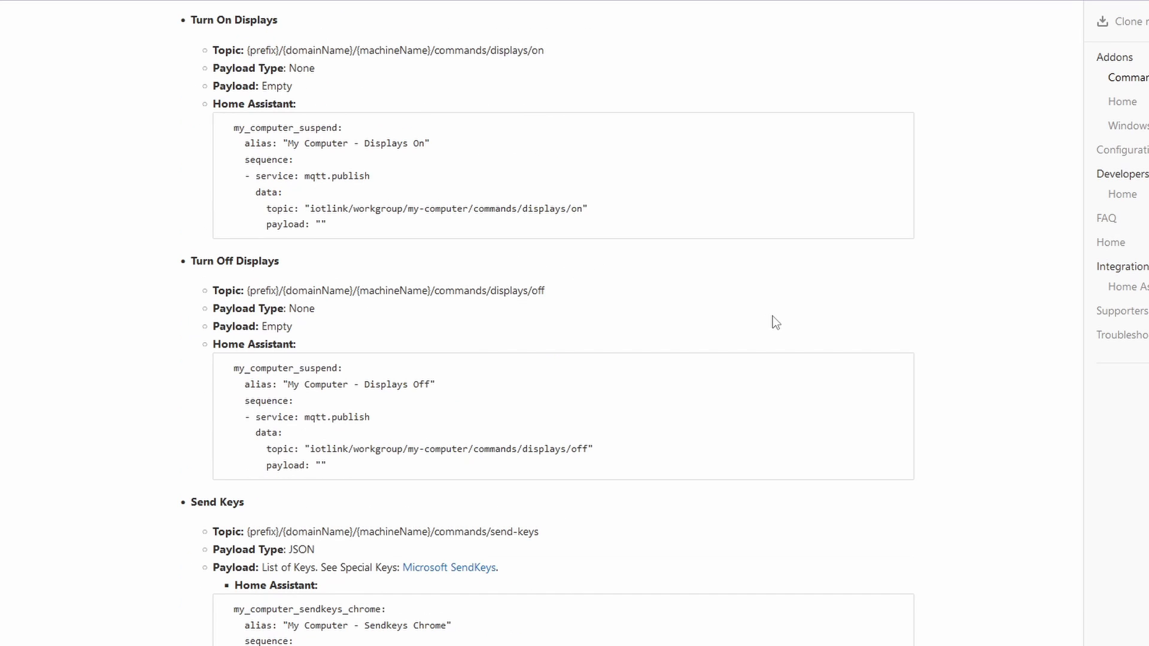
pyautogui.scroll(-4, 726, 196)
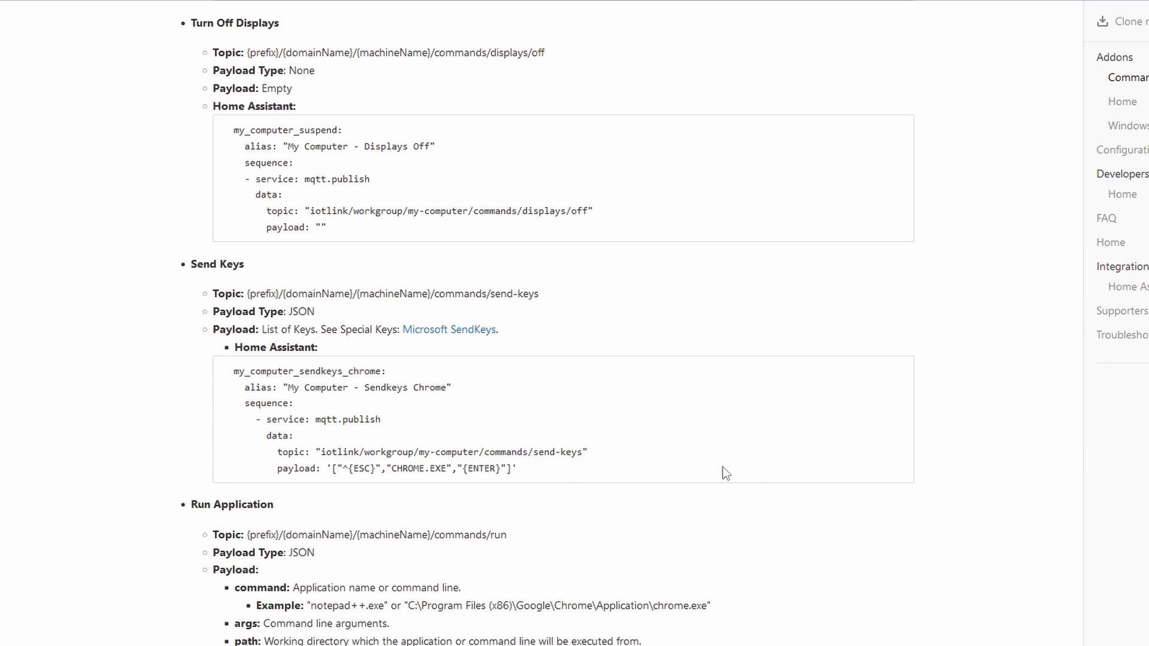
pyautogui.scroll(-5, 722, 473)
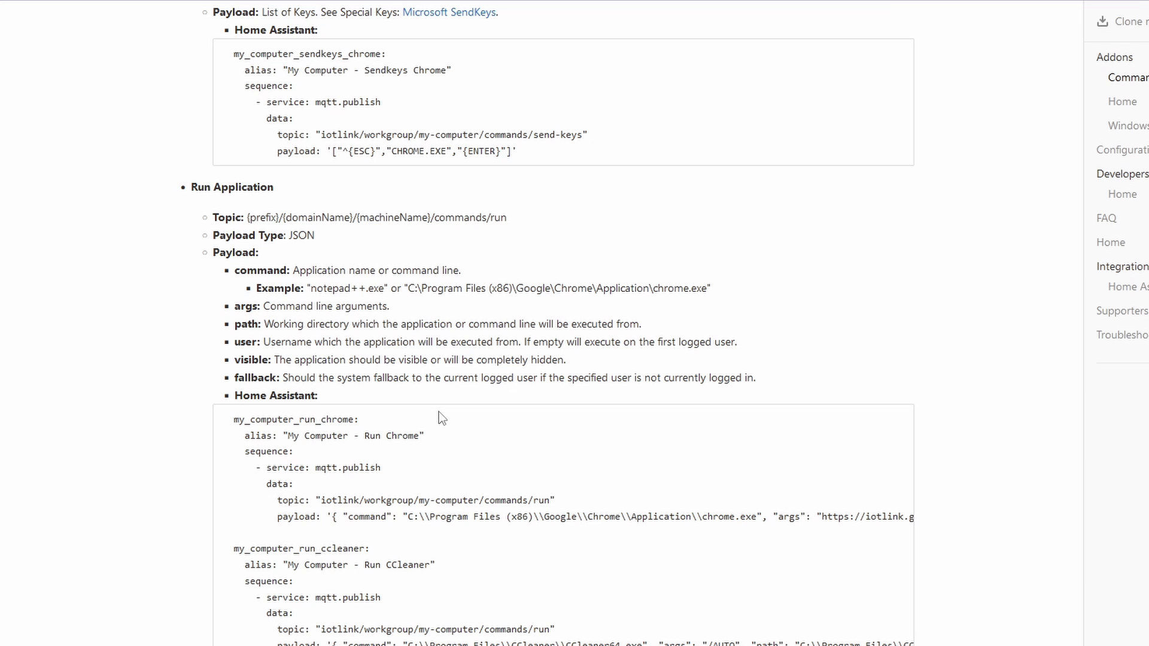
pyautogui.scroll(-6, 439, 411)
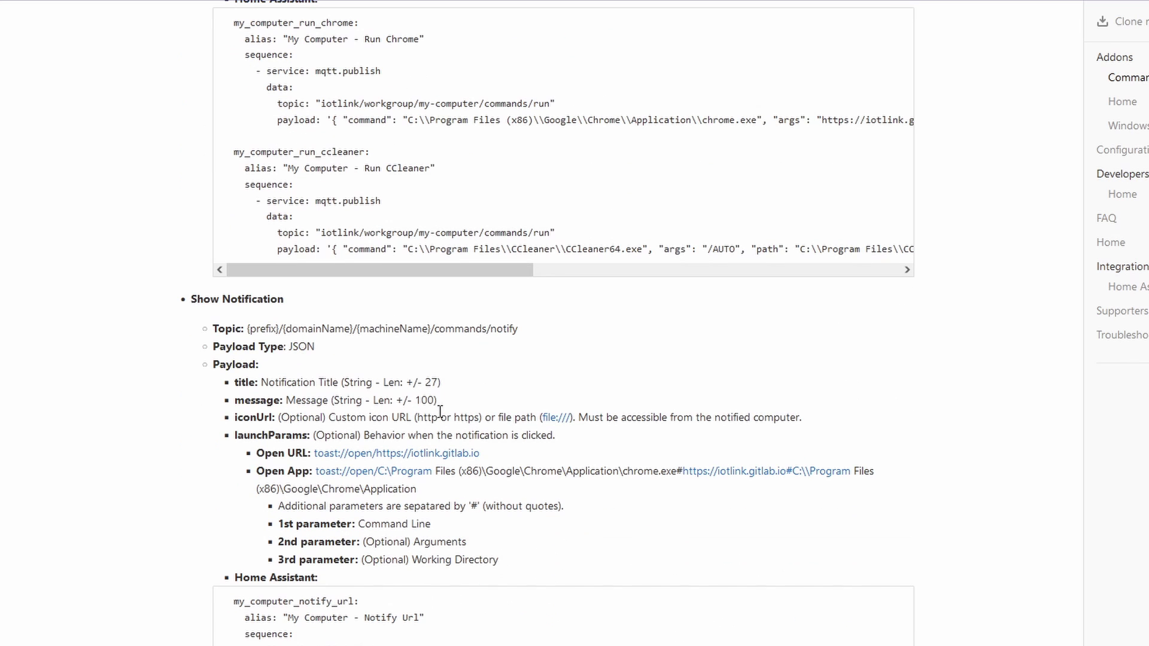
pyautogui.scroll(-3, 430, 400)
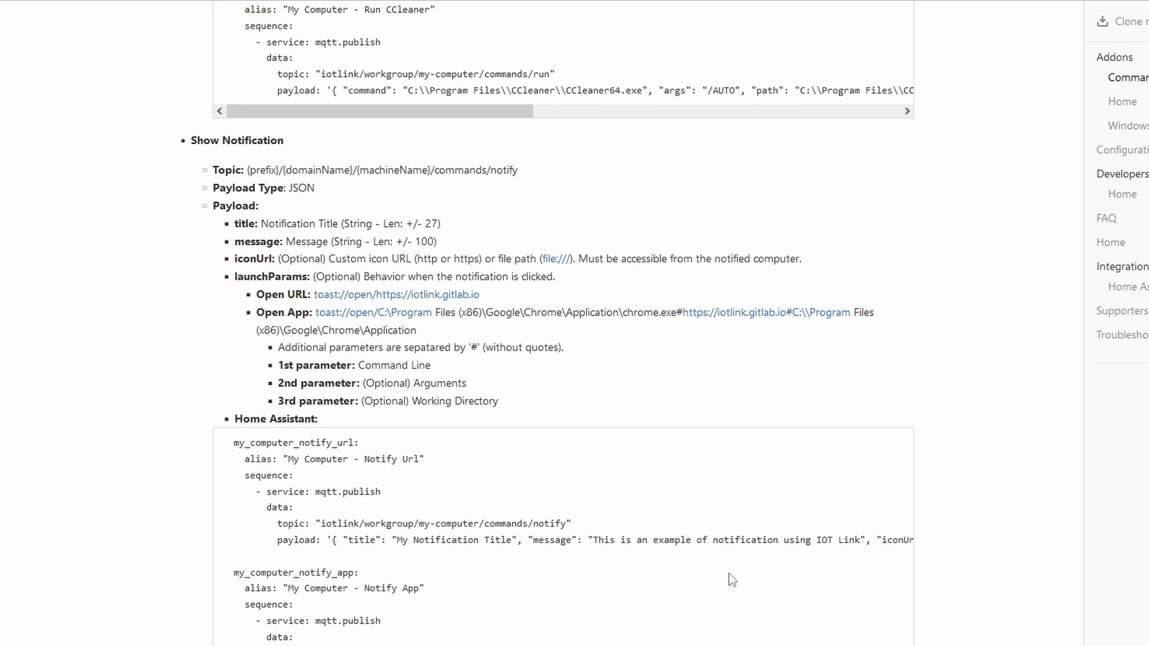
pyautogui.scroll(-3, 686, 533)
pyautogui.scroll(8, 706, 533)
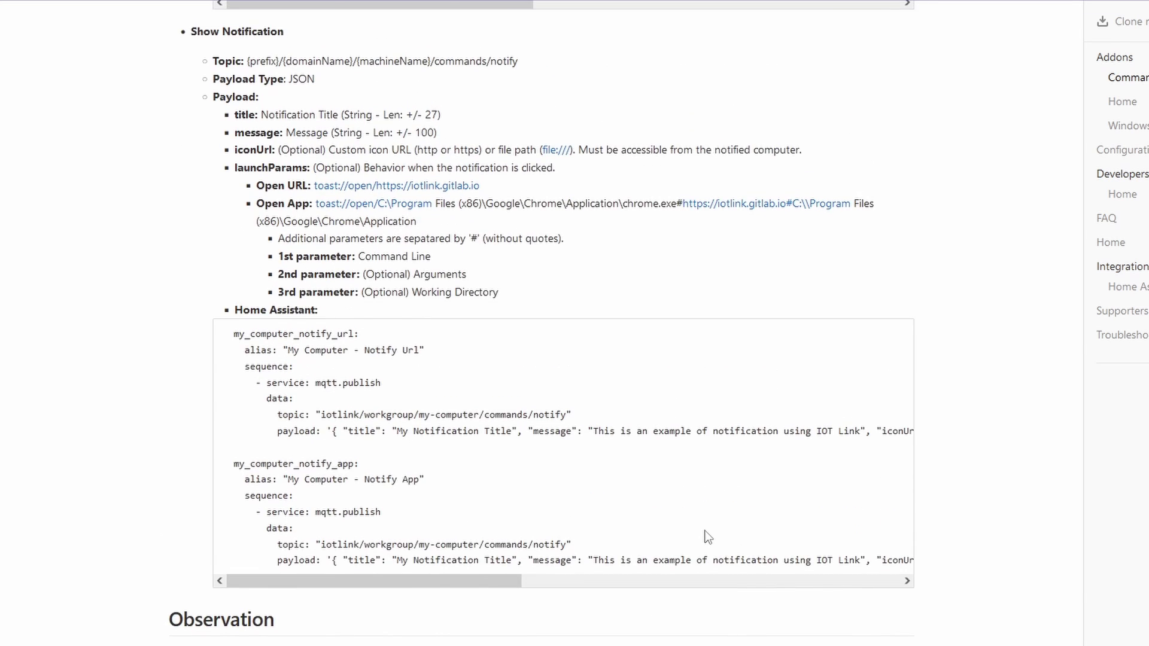
pyautogui.scroll(-20, 708, 537)
pyautogui.scroll(15, 706, 534)
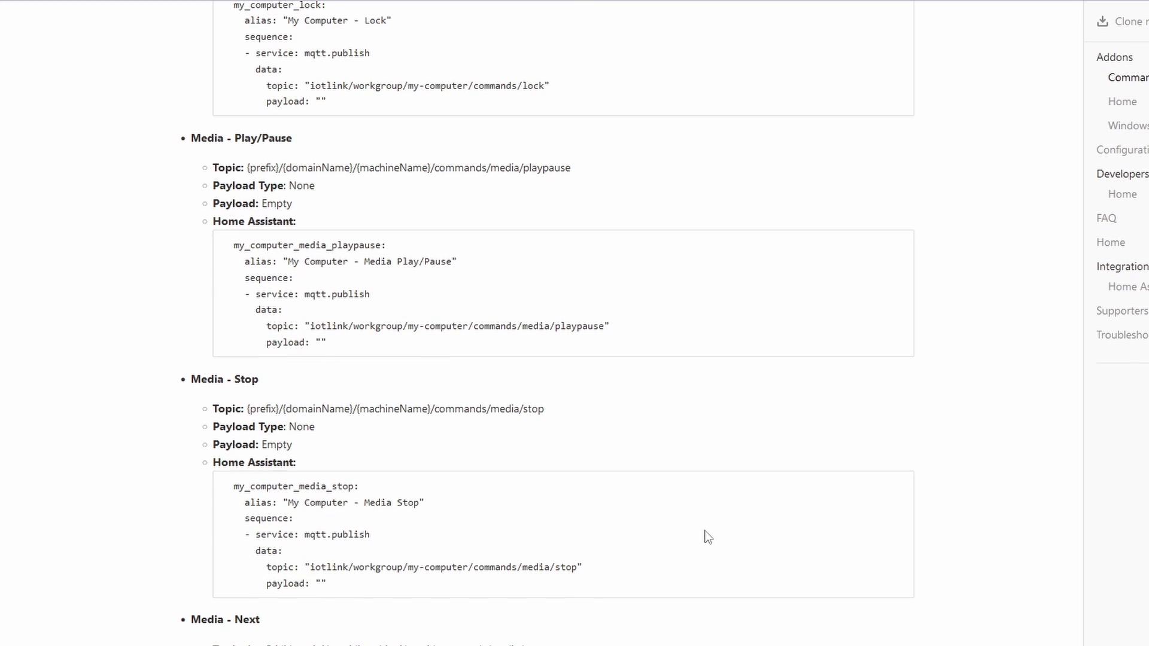
pyautogui.scroll(20, 500, 320)
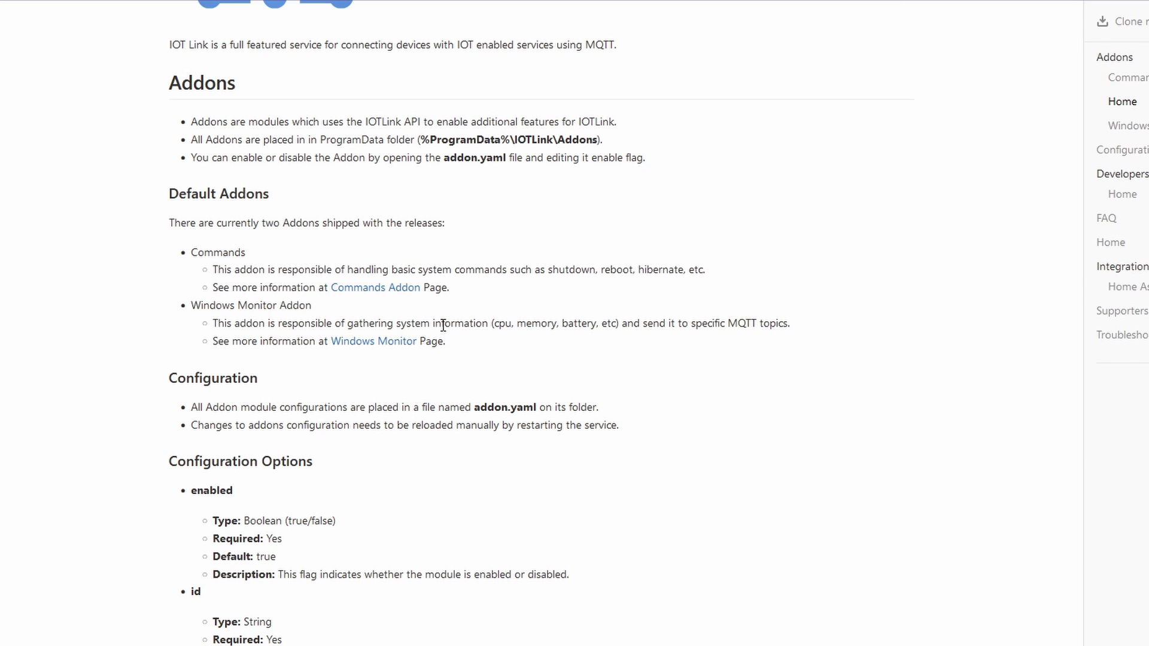
pyautogui.click(400, 342)
pyautogui.scroll(-8, 801, 340)
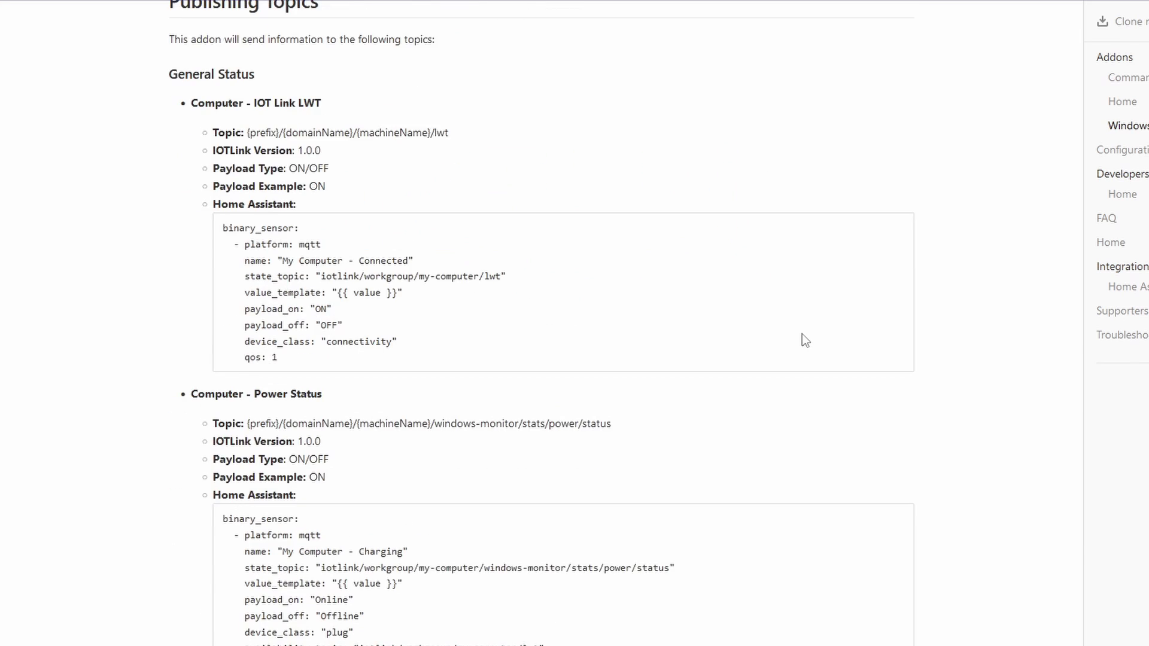
pyautogui.scroll(3, 802, 339)
pyautogui.scroll(-8, 622, 331)
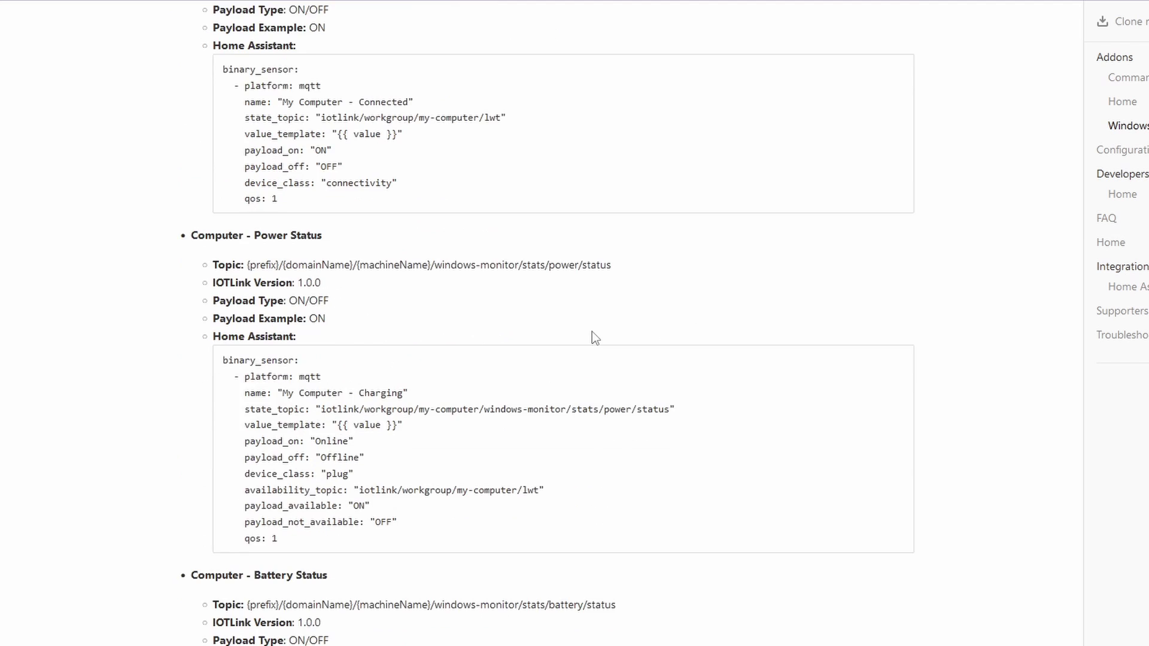
pyautogui.scroll(-5, 721, 328)
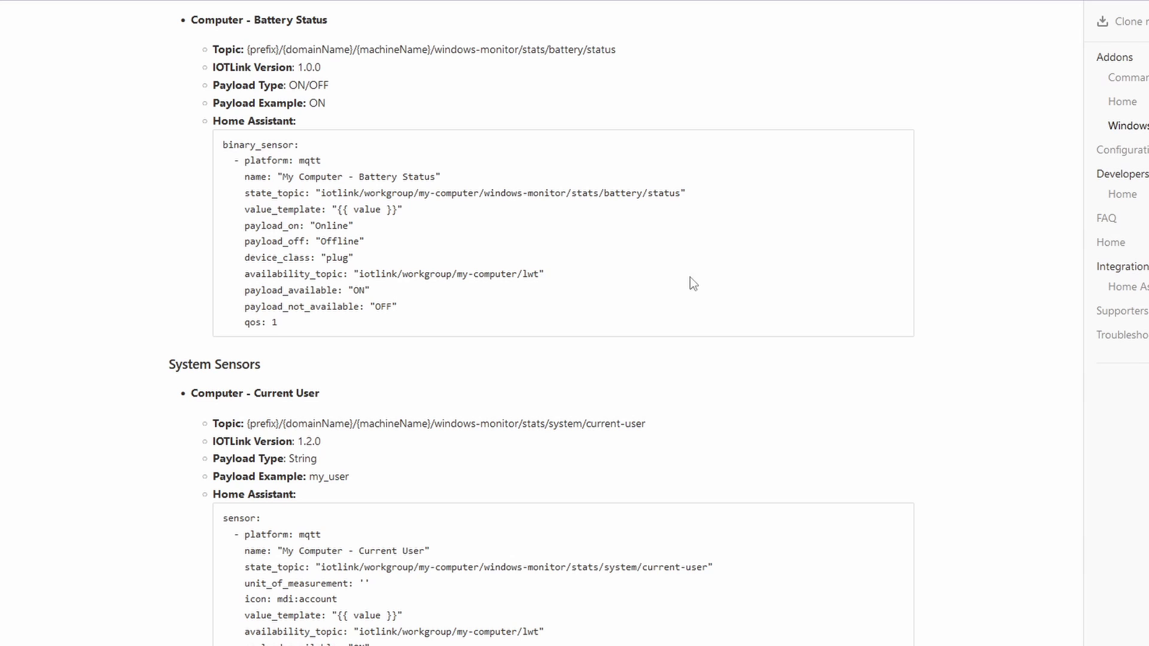
pyautogui.scroll(-4, 812, 424)
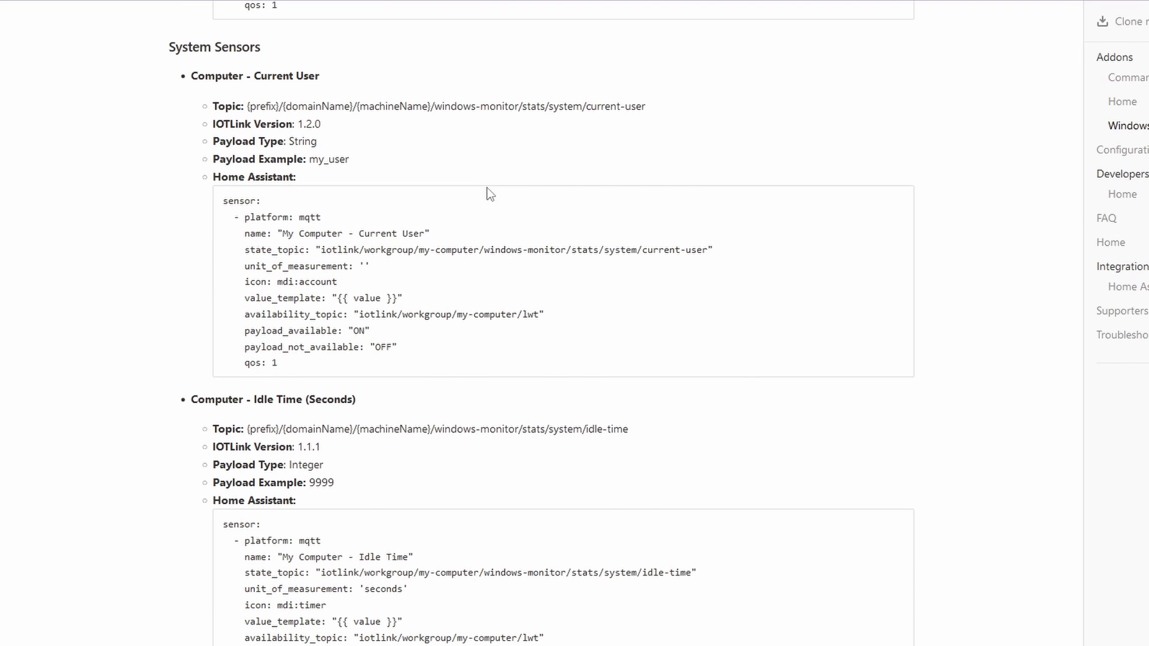
pyautogui.scroll(-6, 795, 419)
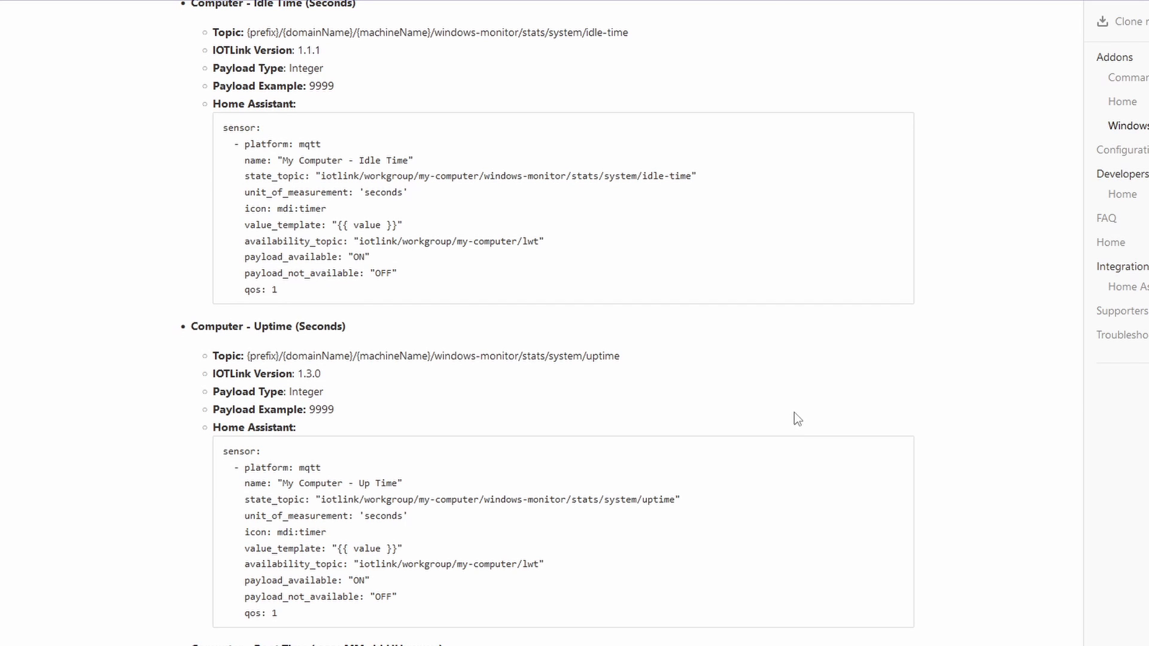
pyautogui.scroll(-5, 804, 423)
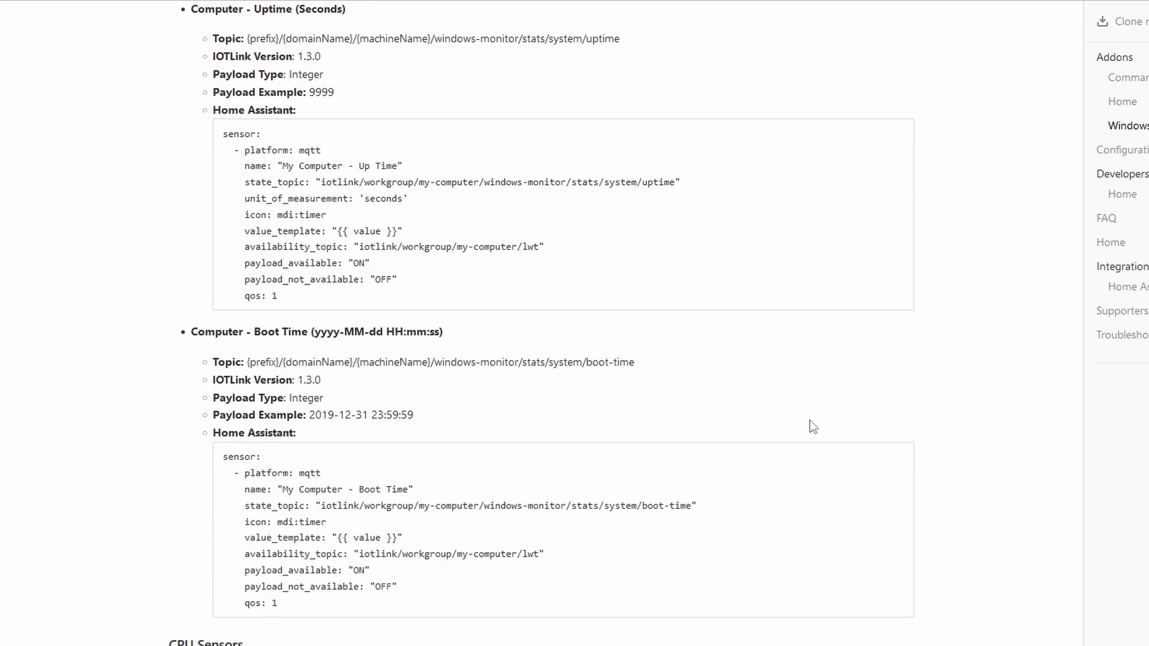
pyautogui.scroll(-9, 813, 426)
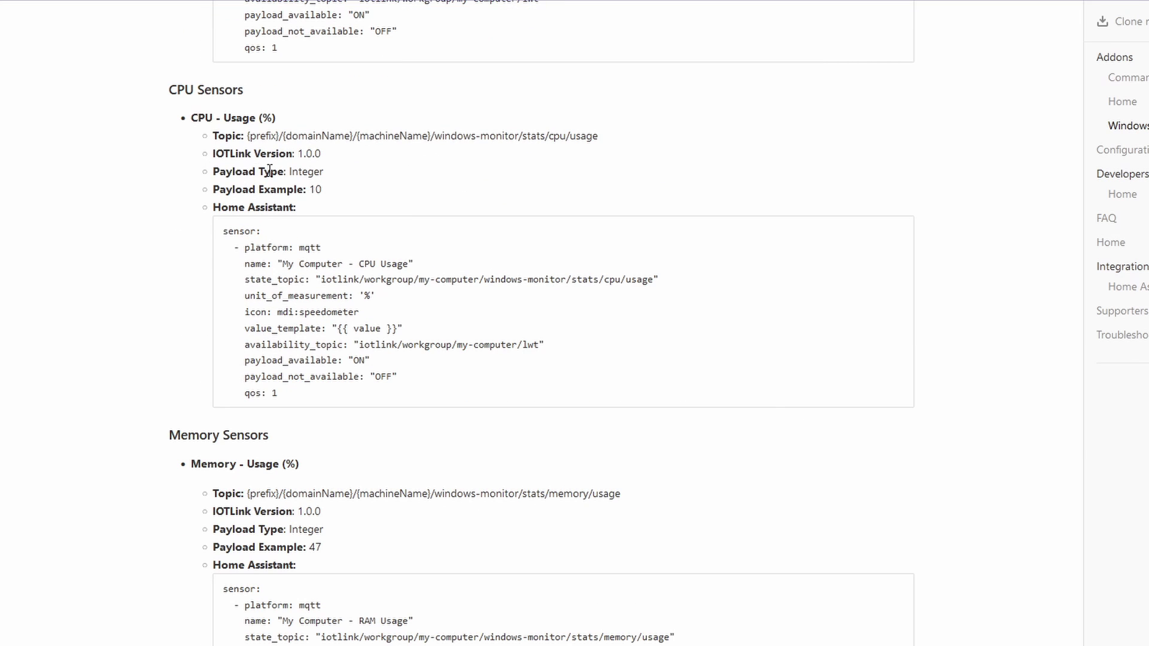
pyautogui.scroll(-20, 753, 386)
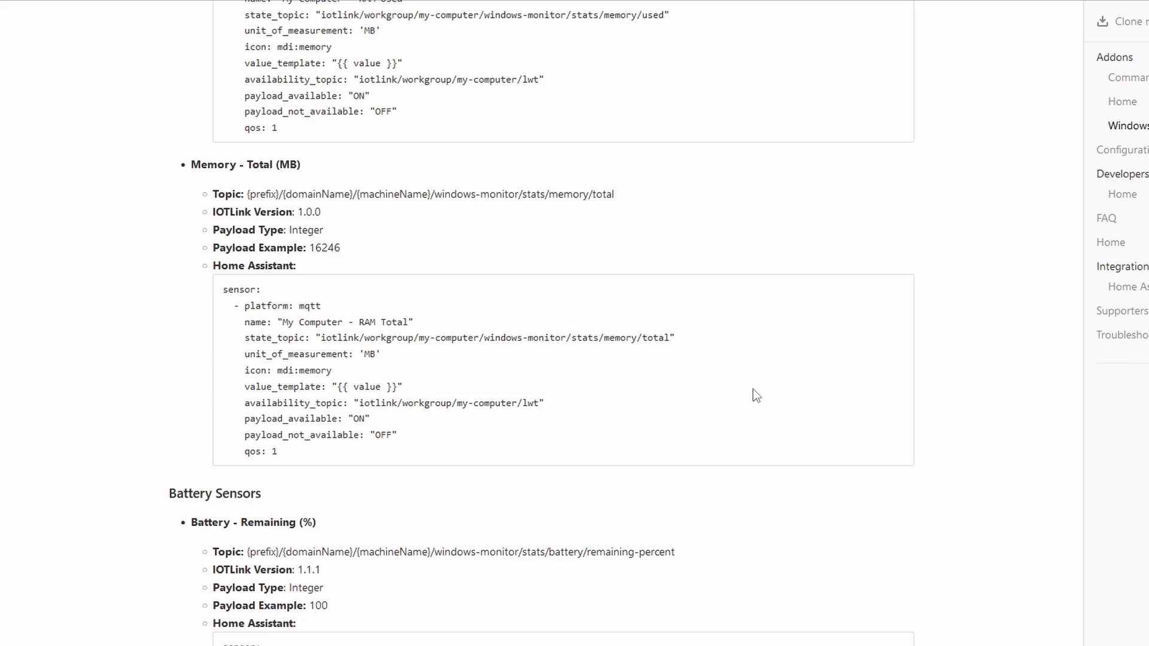
pyautogui.scroll(-20, 755, 395)
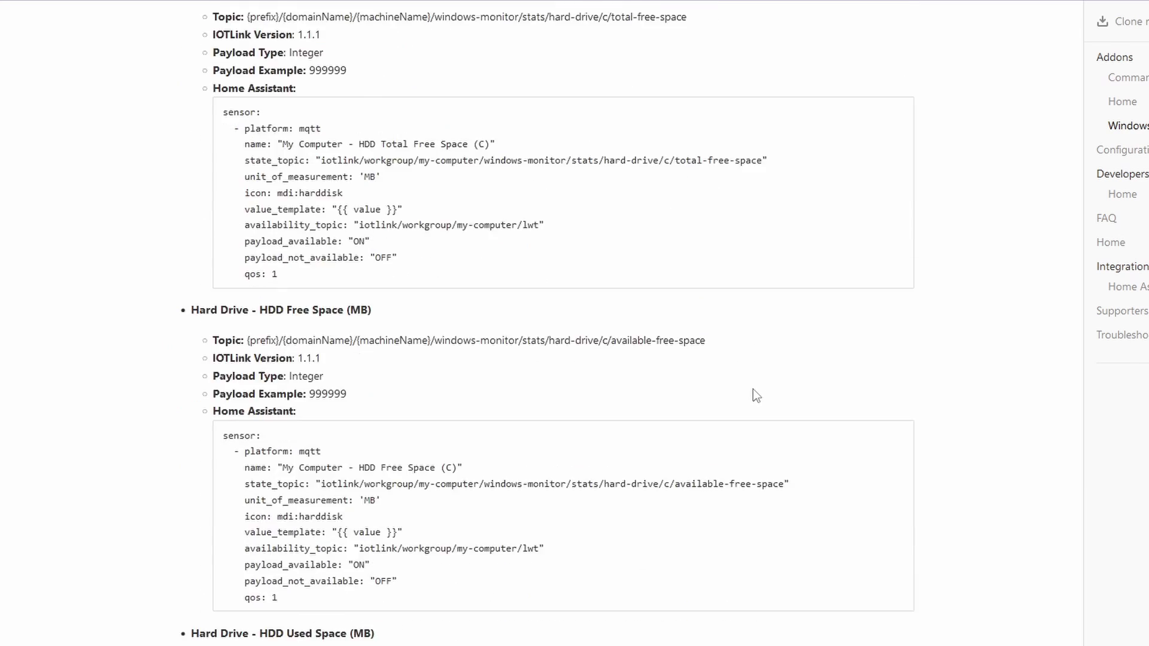
pyautogui.scroll(-20, 755, 395)
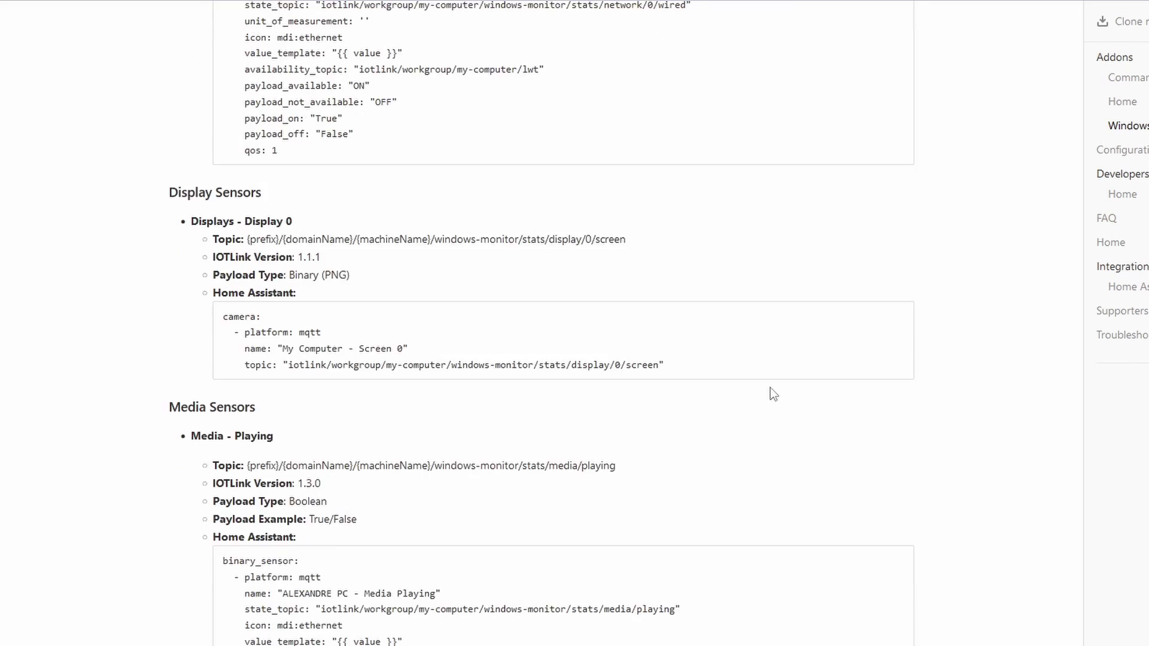
pyautogui.scroll(20, 770, 388)
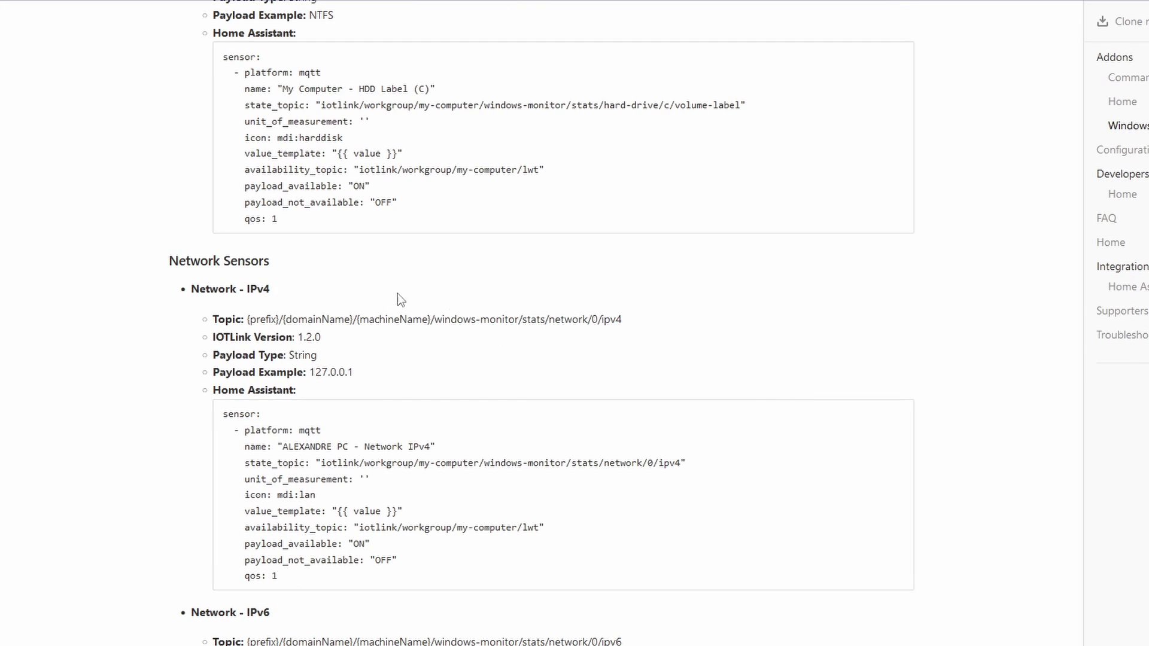
pyautogui.hotkey('alt', 'Left')
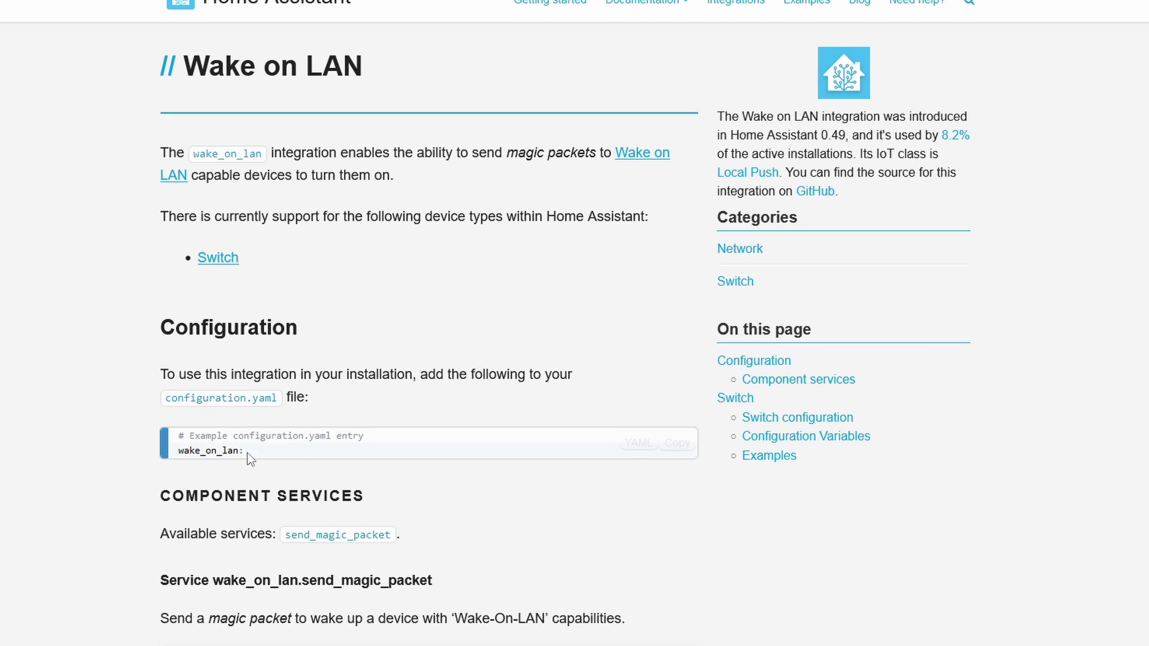
pyautogui.moveTo(245, 453); pyautogui.dragTo(177, 455)
pyautogui.click(430, 469)
pyautogui.scroll(-1, 520, 449)
pyautogui.scroll(-4, 524, 452)
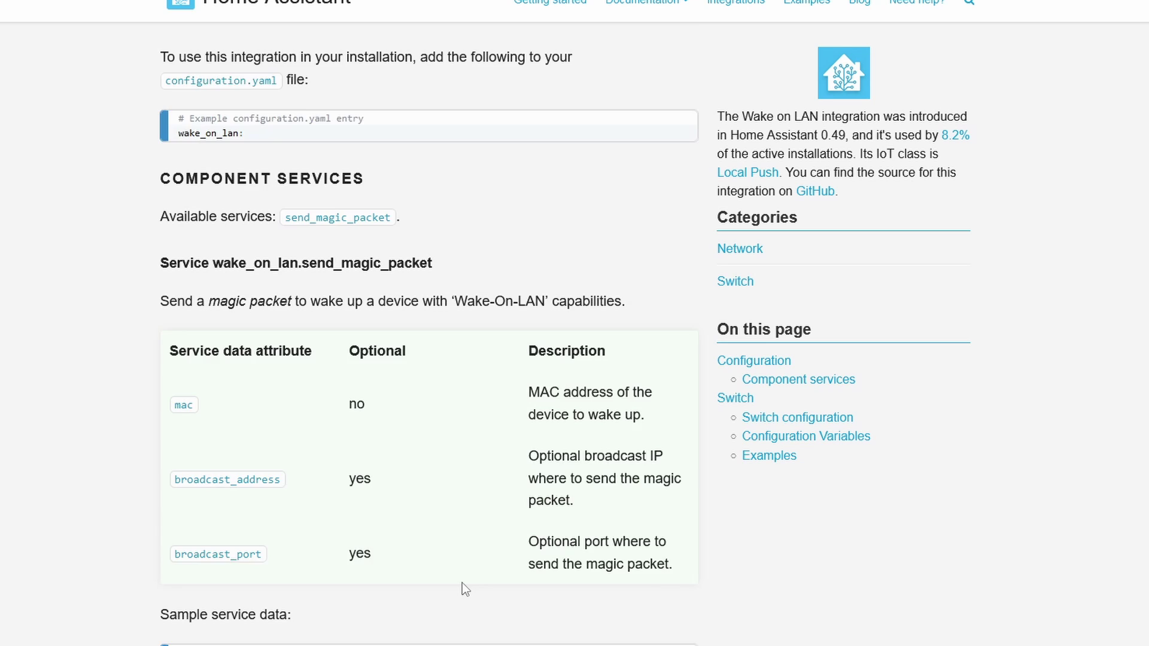
pyautogui.scroll(-3, 462, 583)
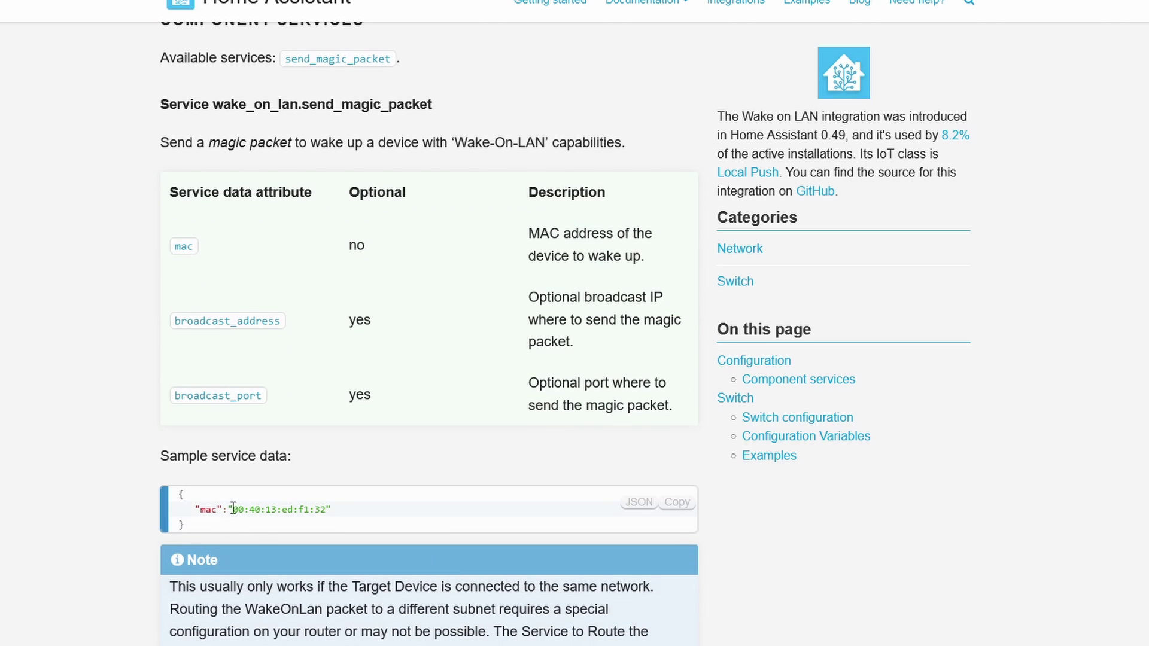